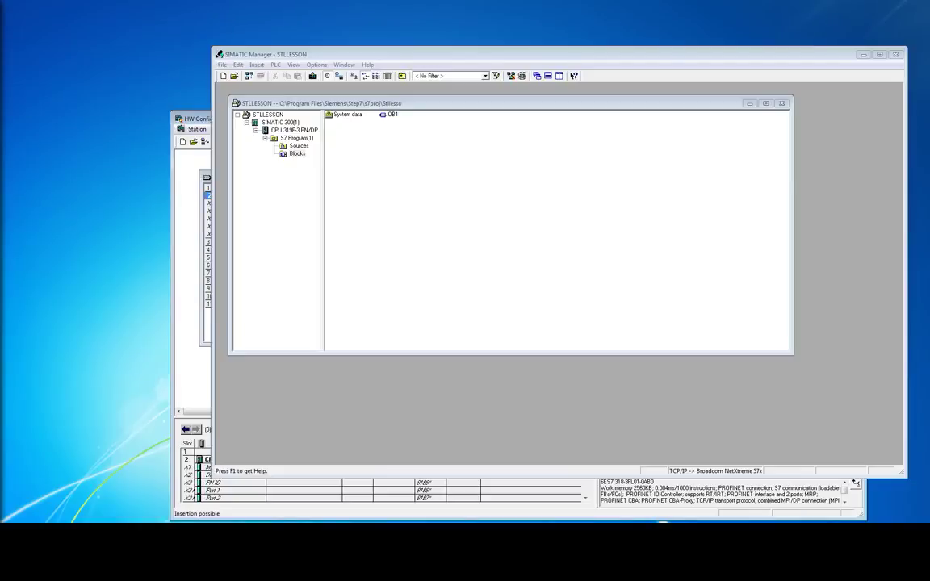
Step: Insert a new function block FB1 in the Blocks folder and open it in the editor
right_click(423, 147)
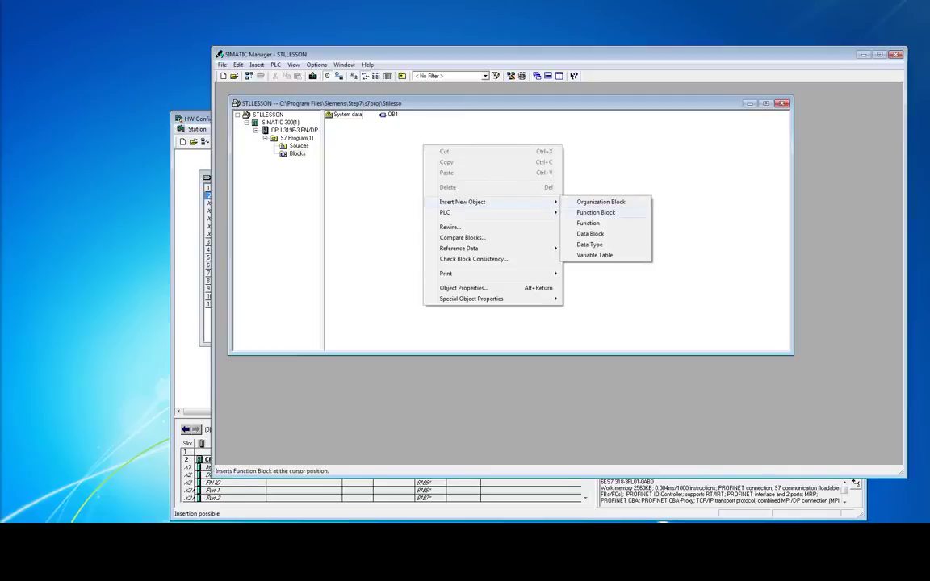
key("Down")
key("Return")
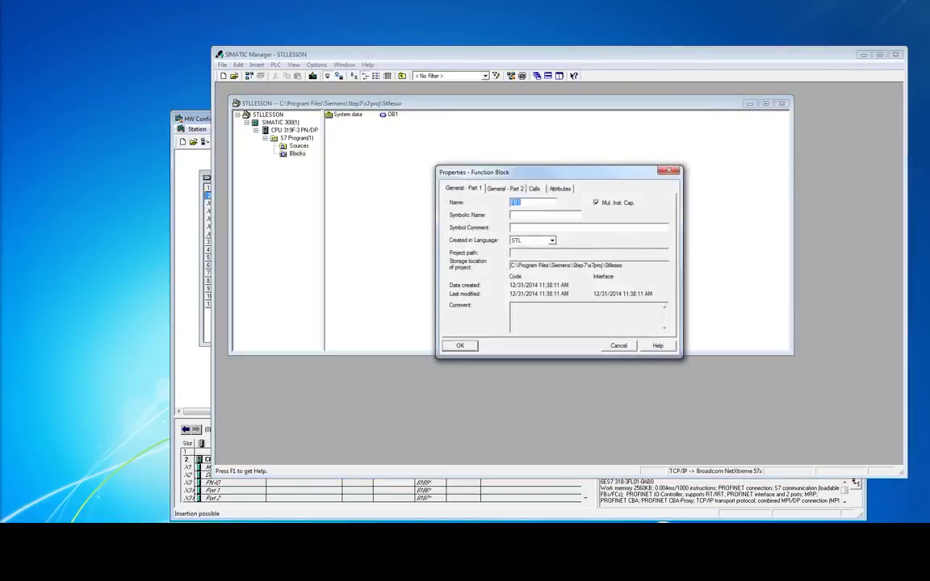
left_click(460, 346)
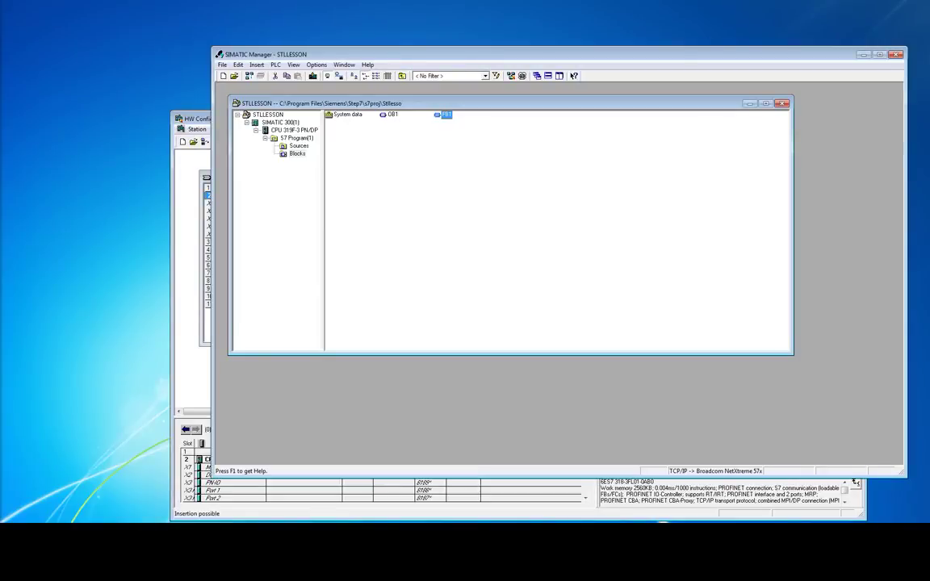
key("Return")
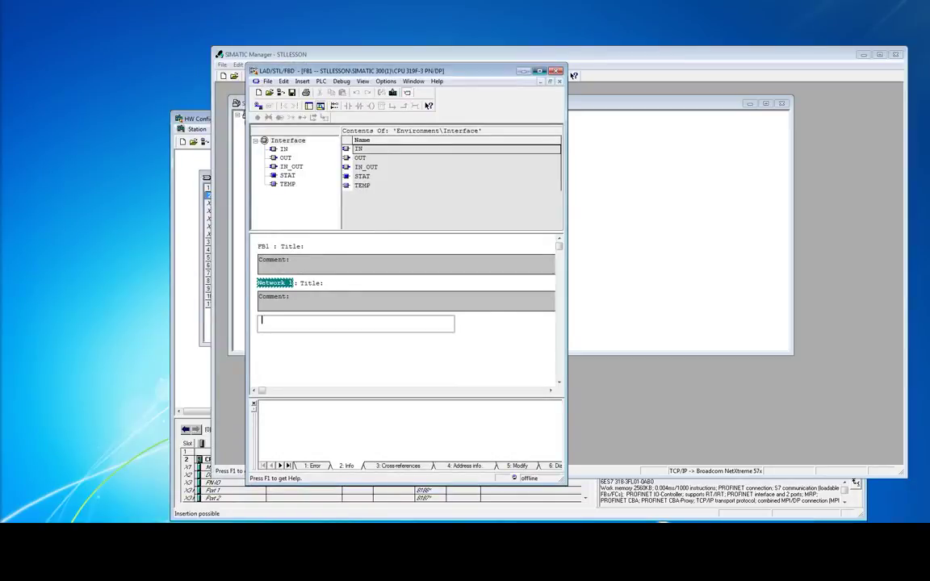
Step: Maximize the FB1 LAD/STL/FBD editor window
left_click(539, 71)
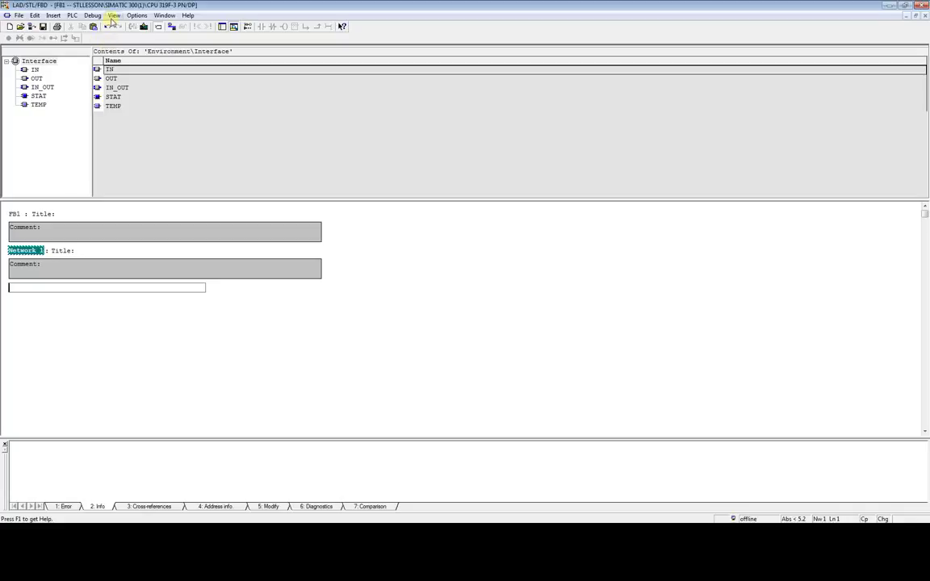
Step: Switch Network 1 to the ladder (LAD) view
left_click(113, 15)
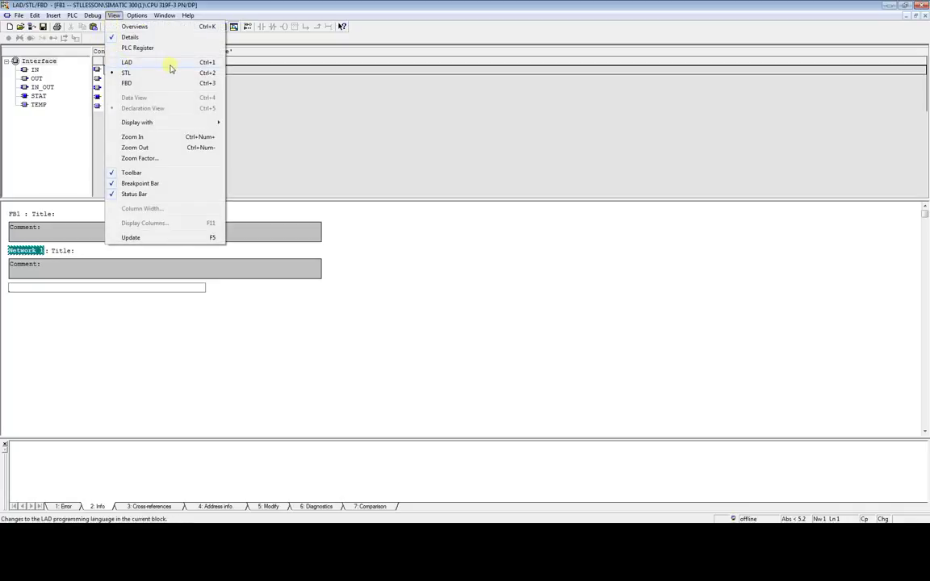
left_click(170, 65)
left_click(46, 307)
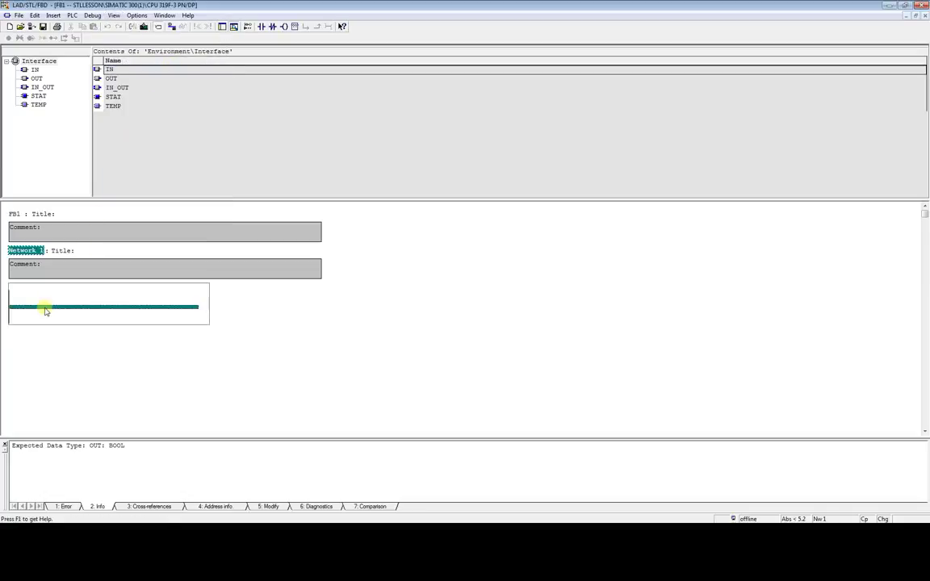
Step: Build a rung with normally open contact I0.0 driving output coil Q0.0
left_click(262, 26)
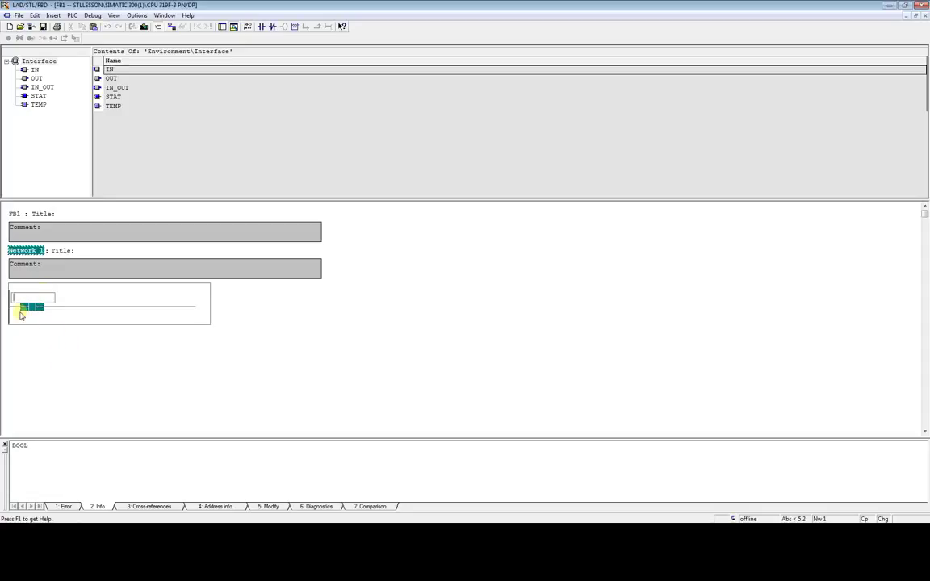
type("i")
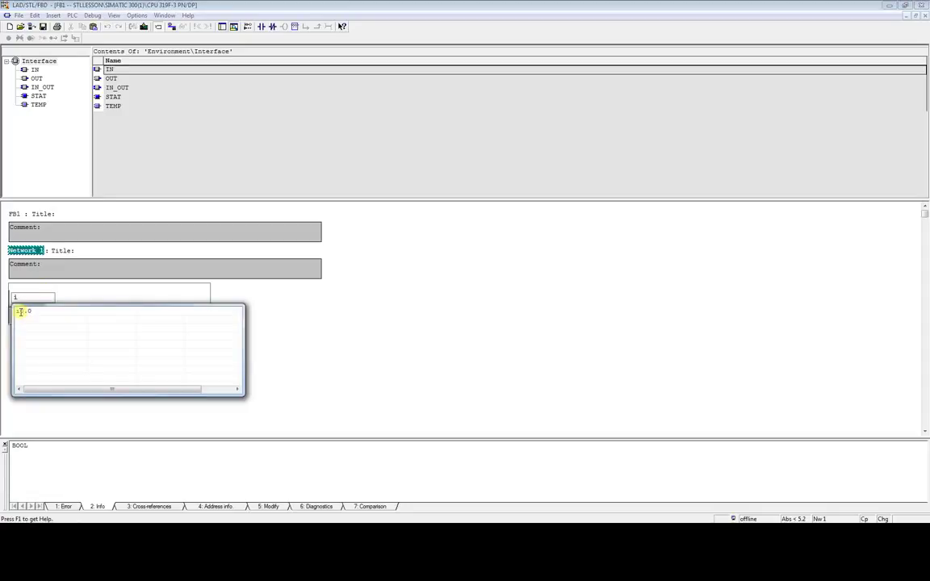
type("0.0")
key("Return")
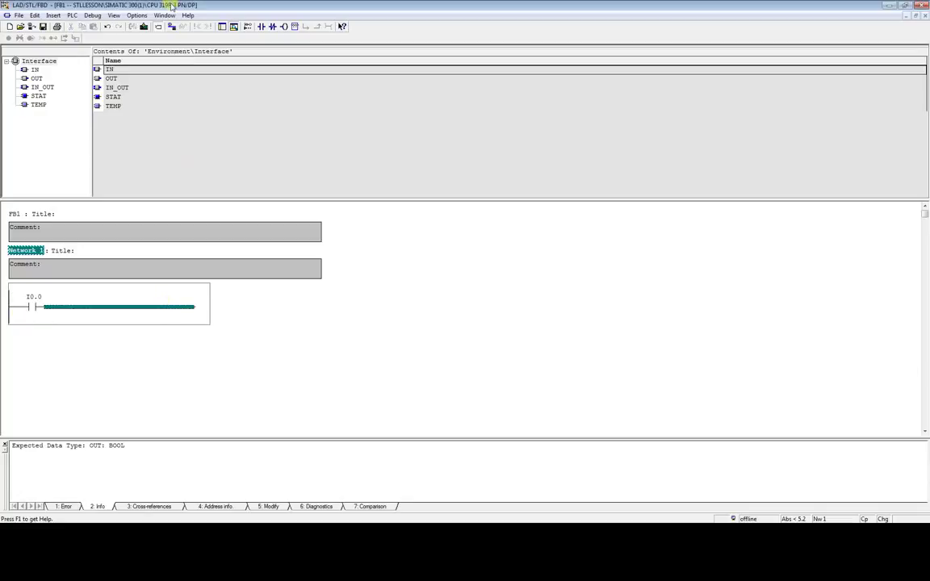
left_click(283, 27)
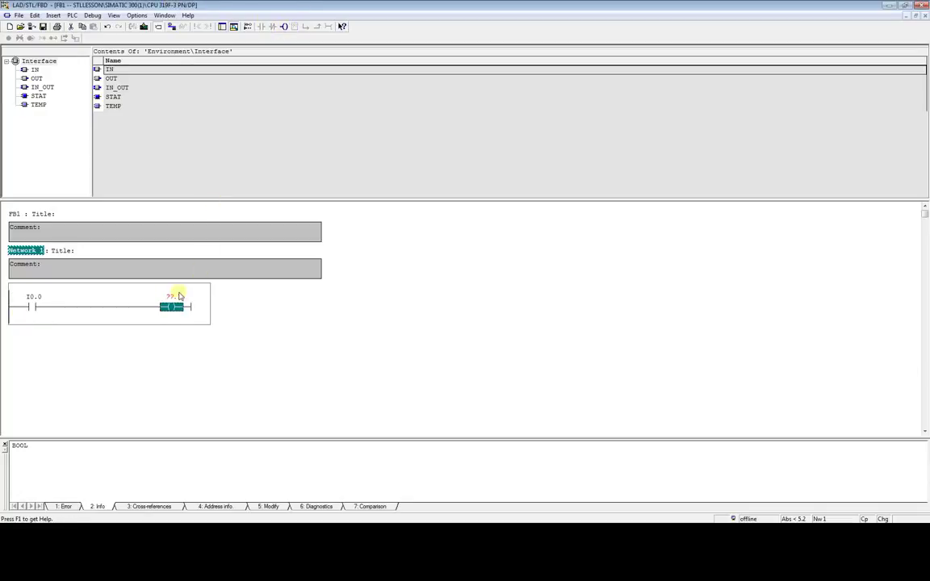
type("q0")
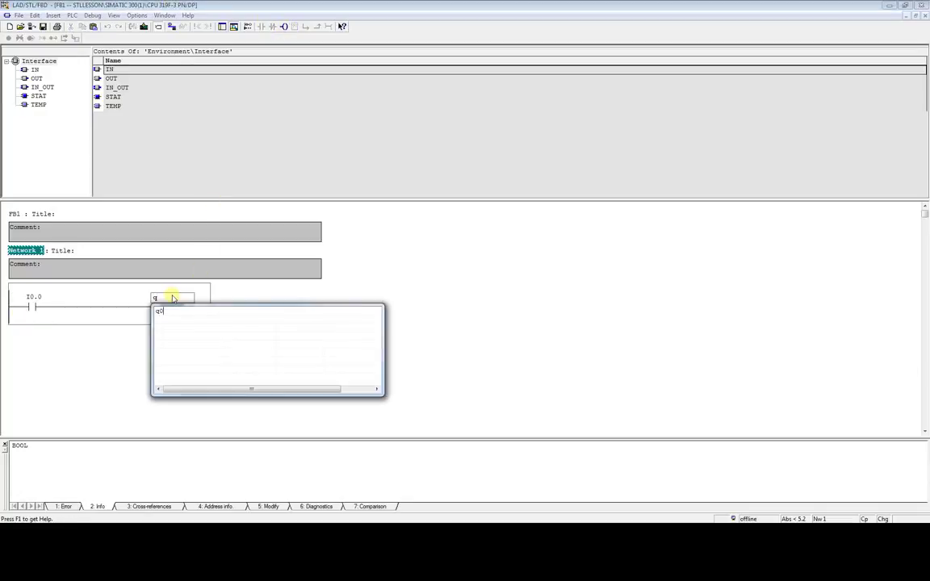
type(".0")
key("Return")
left_click(244, 327)
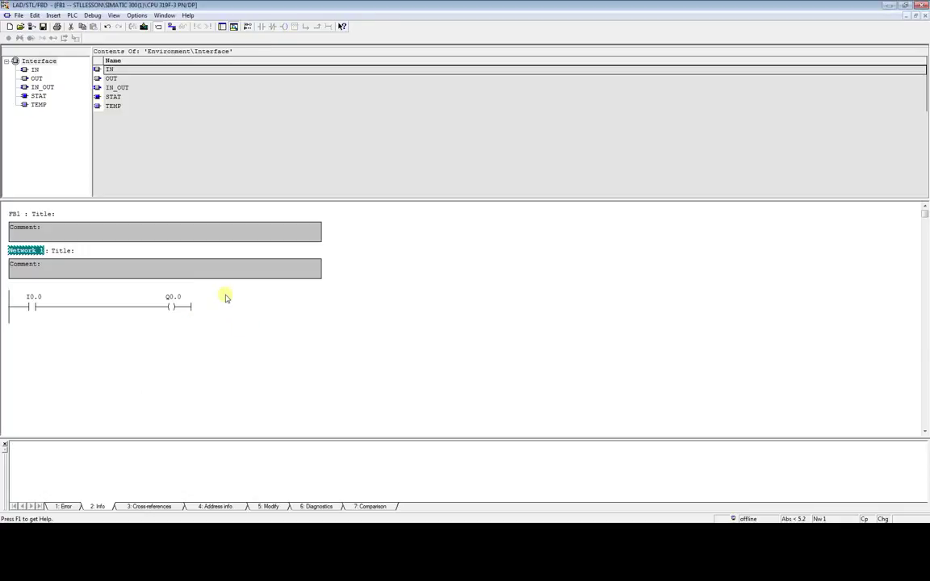
left_click(114, 16)
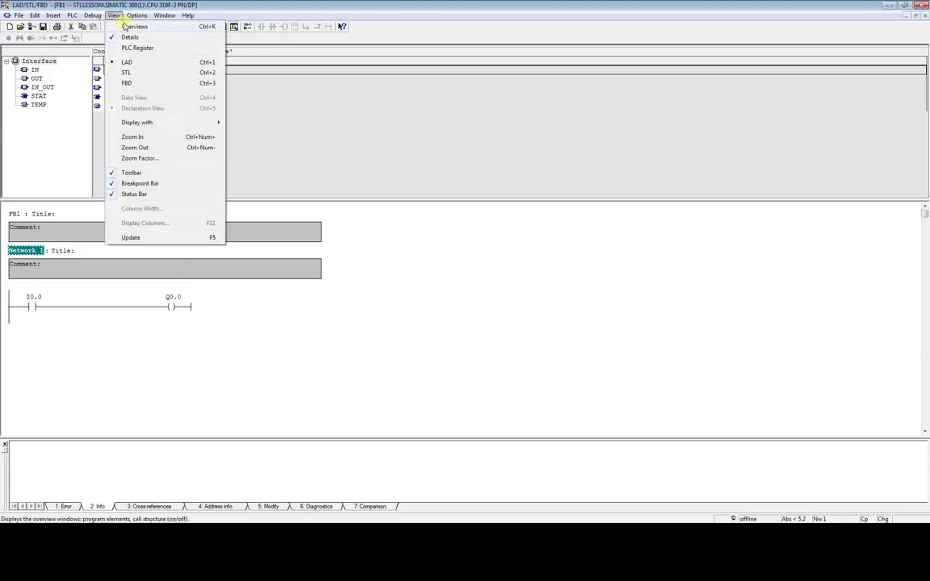
Step: Switch to STL and examine the generated A I 0.0 and = Q 0.0 statements
left_click(143, 73)
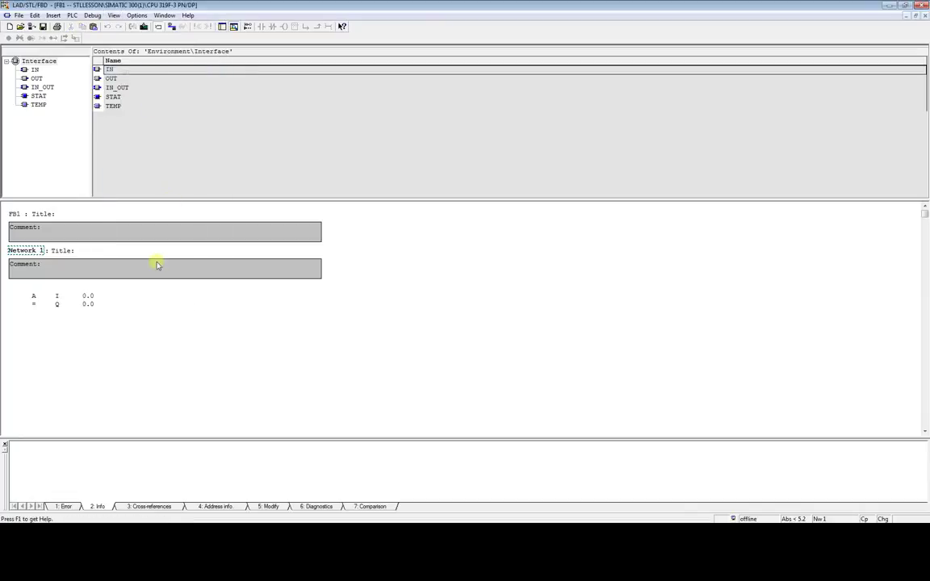
left_click(32, 298)
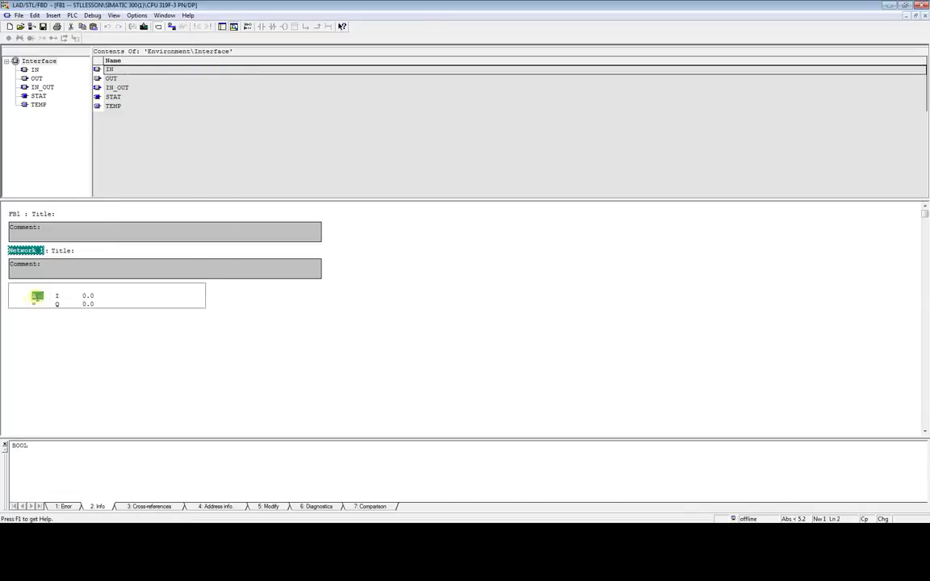
left_click_drag(34, 298, 95, 303)
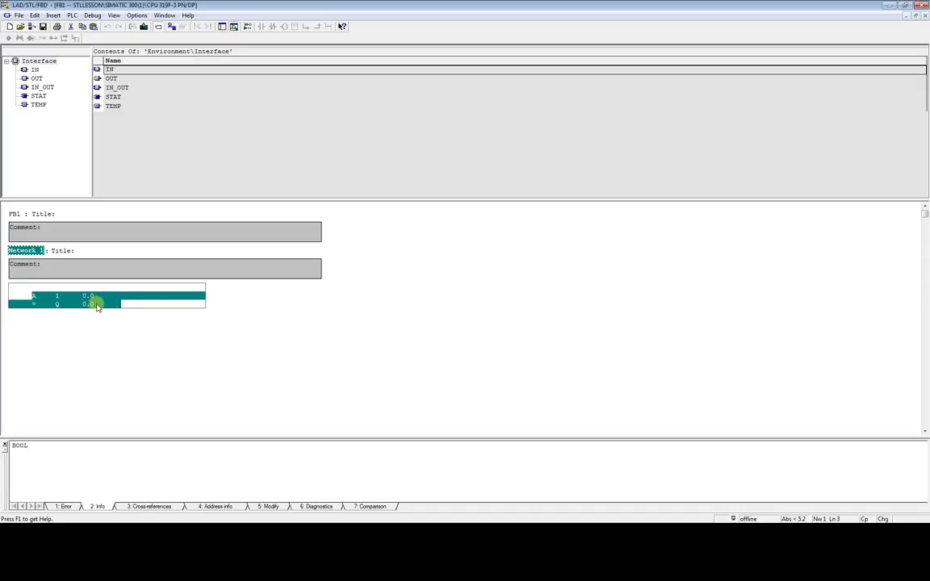
left_click(95, 304)
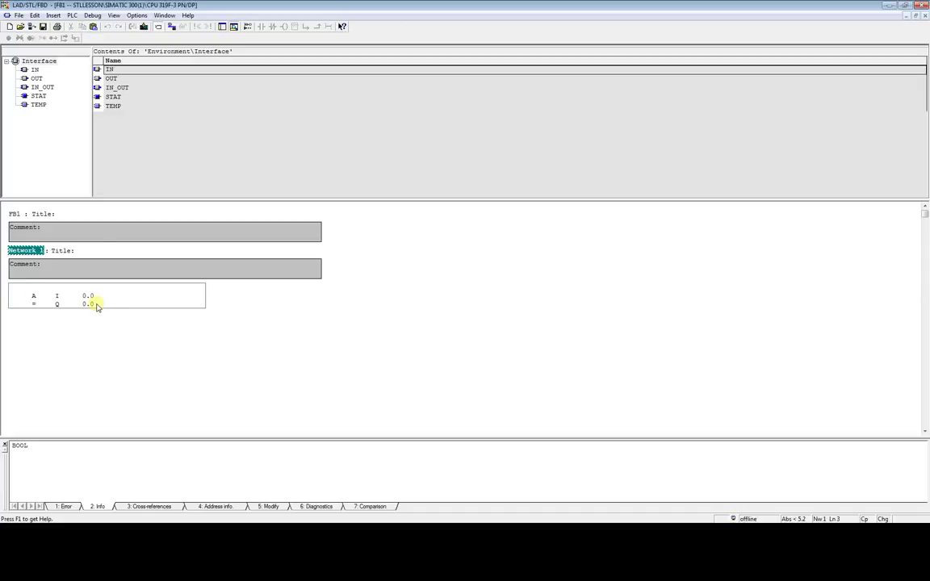
double_click(36, 296)
double_click(34, 305)
double_click(34, 296)
left_click(100, 297)
Step: Add the statement A I0.1 on a new line after A I 0.0
key("Return")
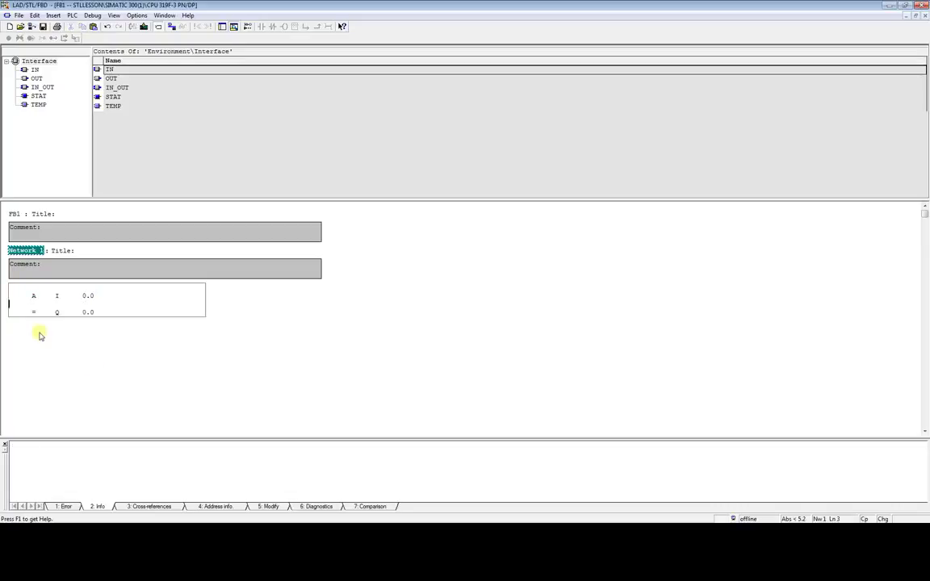
type("A")
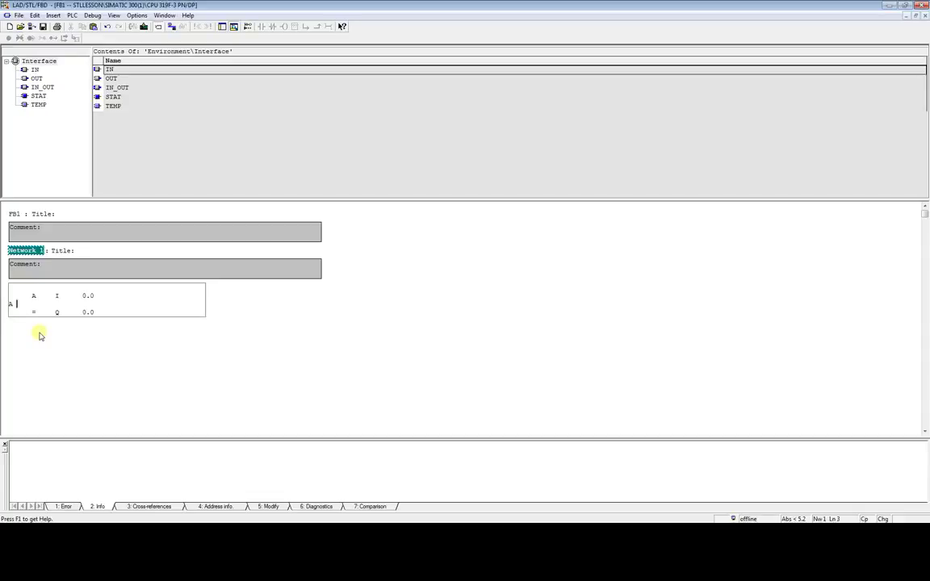
type(" I0.1")
key("Return")
left_click(151, 295)
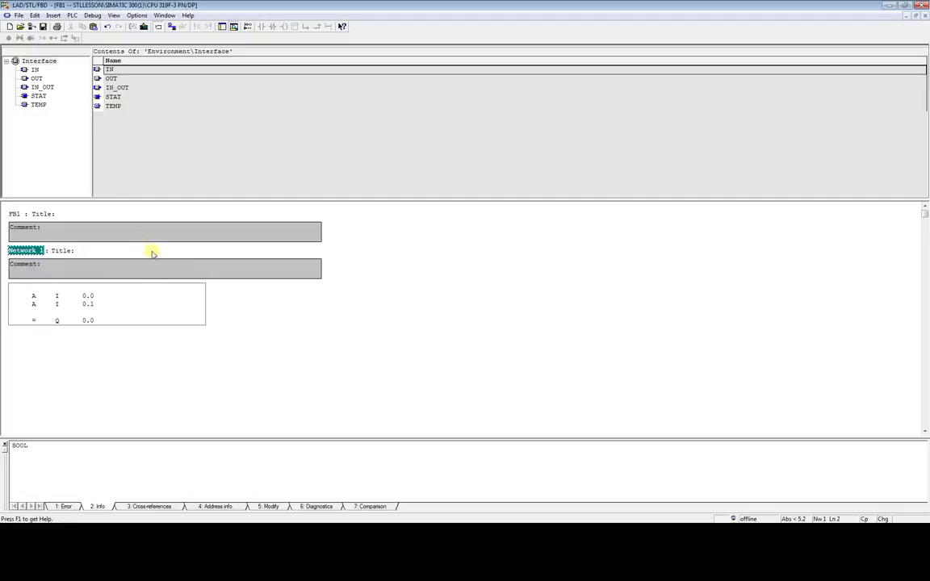
left_click(114, 16)
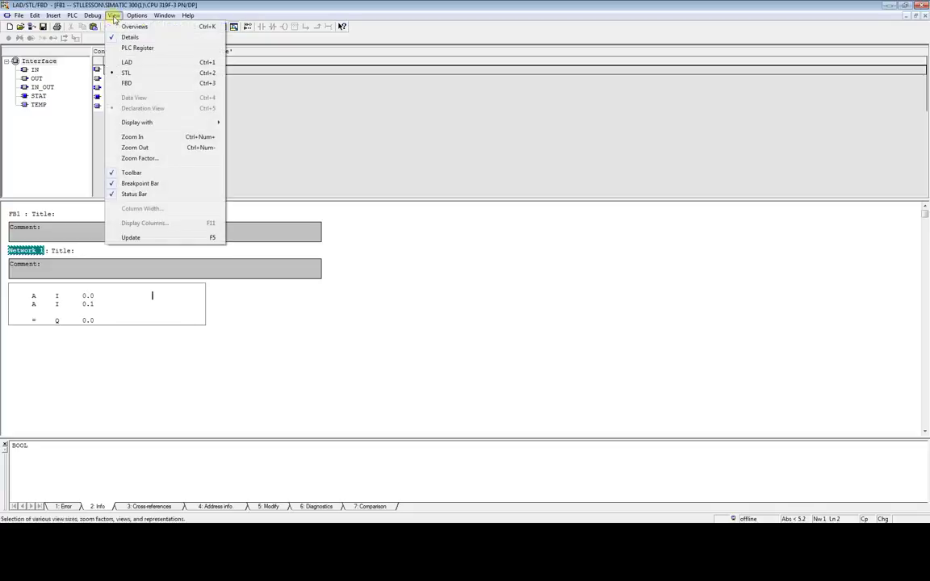
left_click(151, 69)
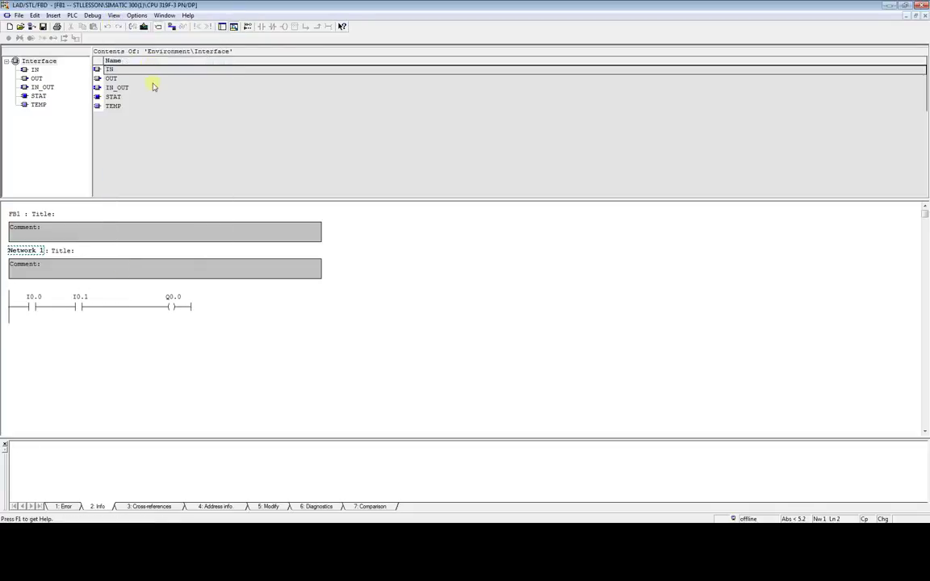
left_click(40, 311)
left_click(78, 307)
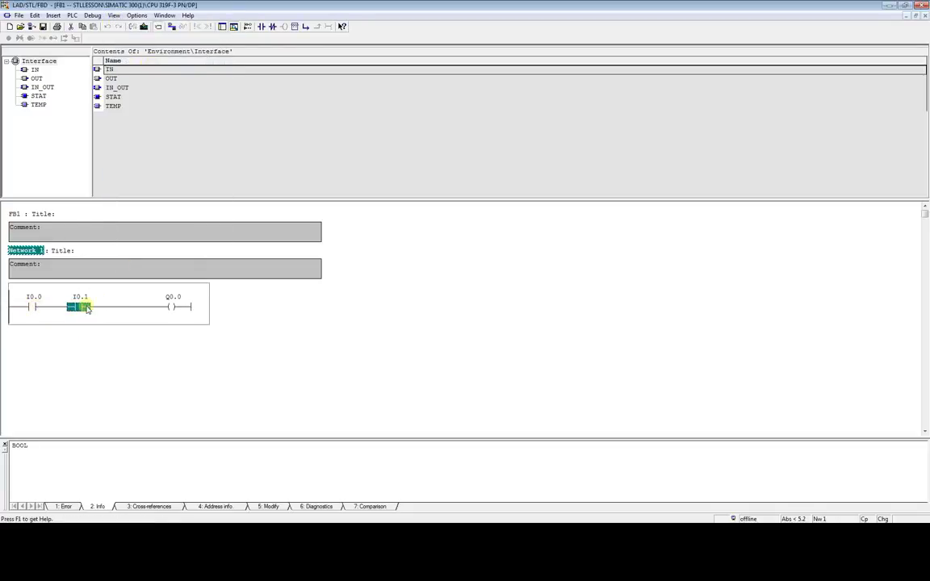
left_click(114, 16)
left_click(128, 72)
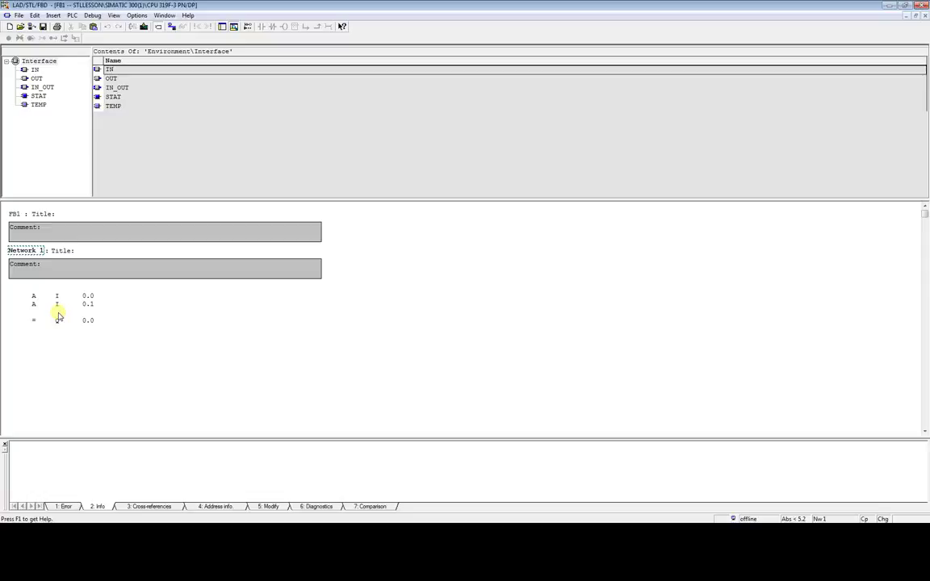
Step: Remove the blank line so A I 0.0, A I 0.1 and = Q 0.0 are contiguous
left_click(109, 318)
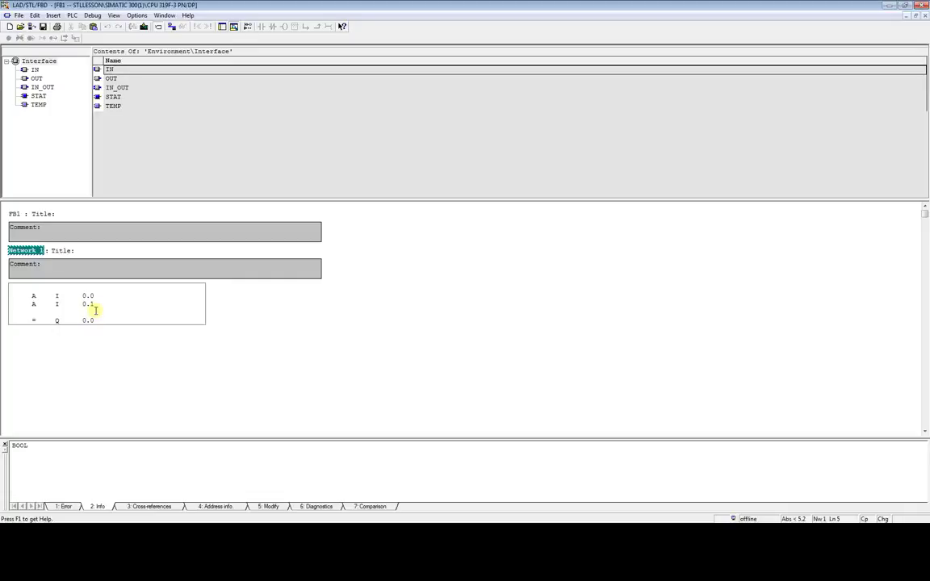
left_click(93, 328)
key("Return")
key("Return")
key("Return")
key("Return")
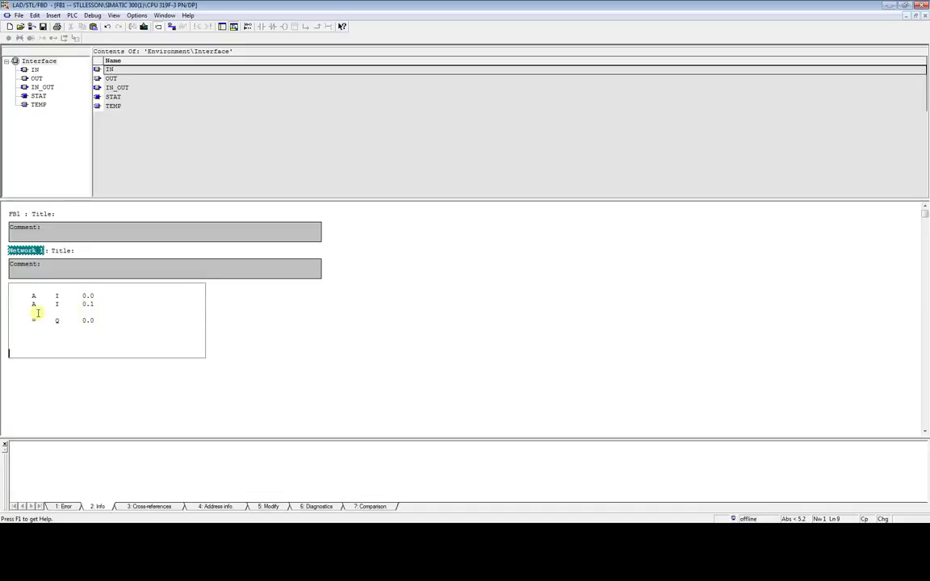
left_click(34, 313)
key("BackSpace")
Step: Copy all three statements and paste a duplicate below the existing code
key("ctrl+a")
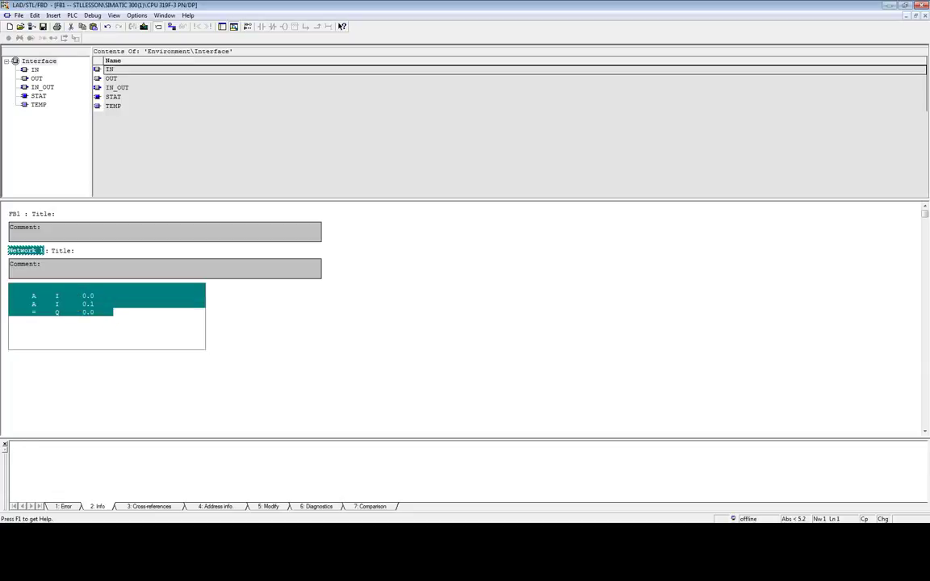
key("ctrl+c")
left_click(29, 335)
key("ctrl+v")
Step: Select the duplicated three statements and remove them from Network 1
mouse_move(97, 356)
left_mouse_down()
mouse_move(42, 328)
mouse_move(29, 338)
left_mouse_up()
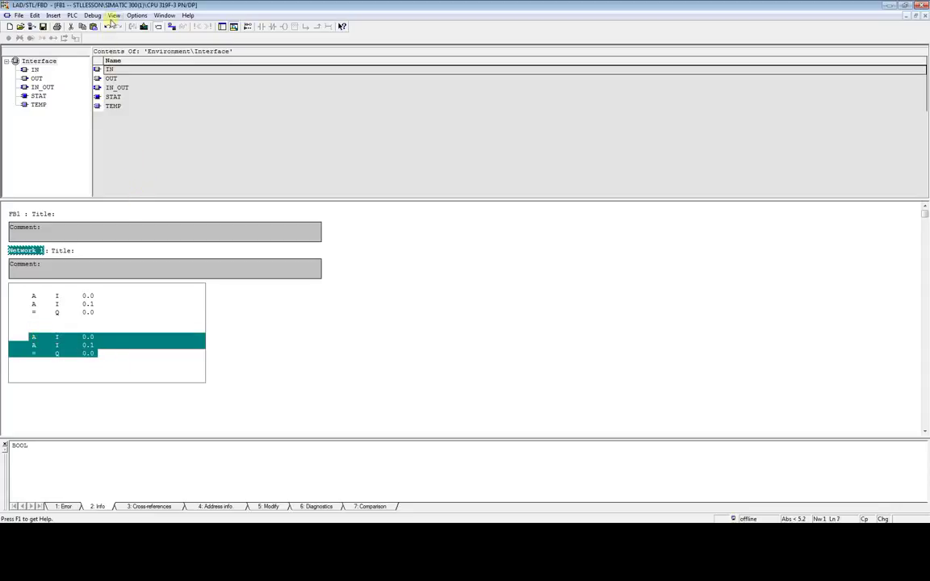
left_click_drag(105, 354, 25, 338)
left_click(114, 15)
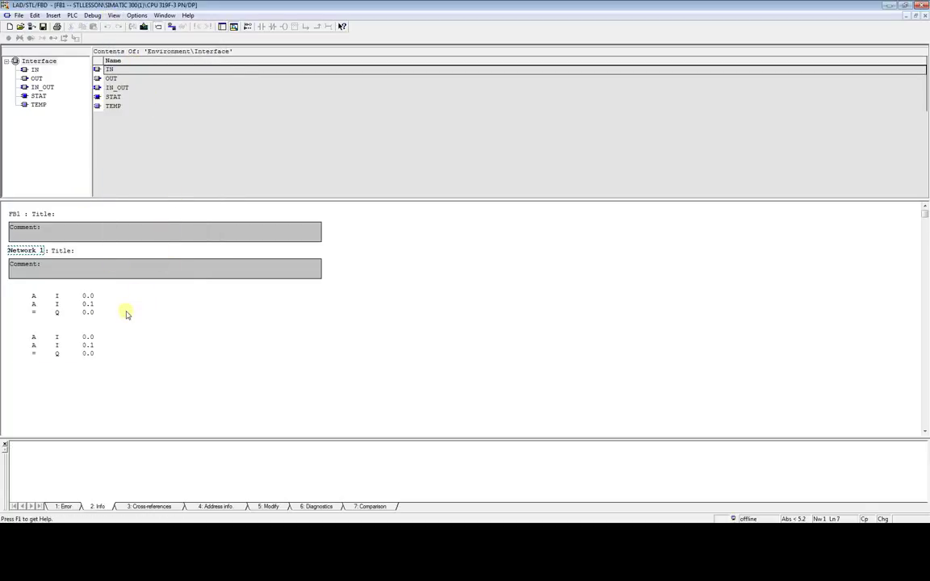
left_click(112, 16)
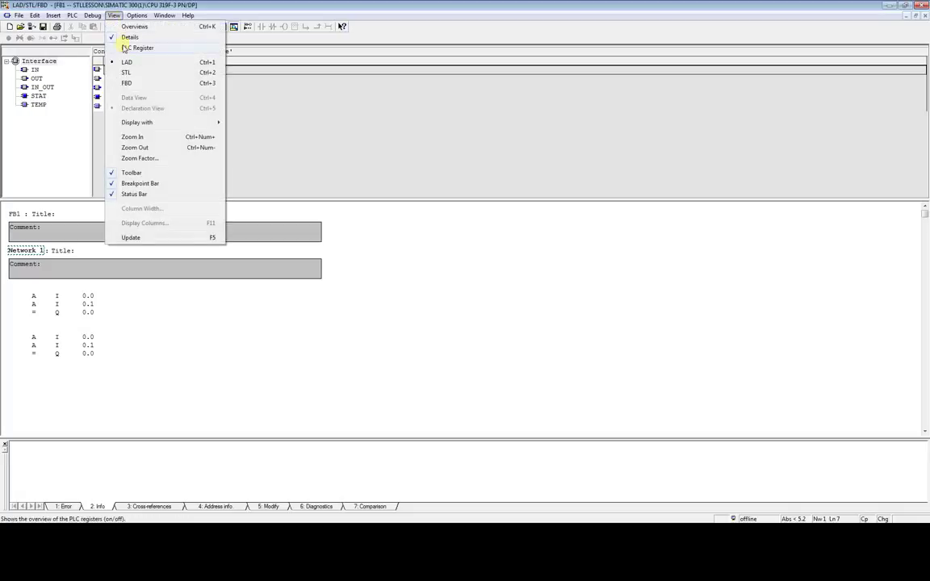
left_click(126, 73)
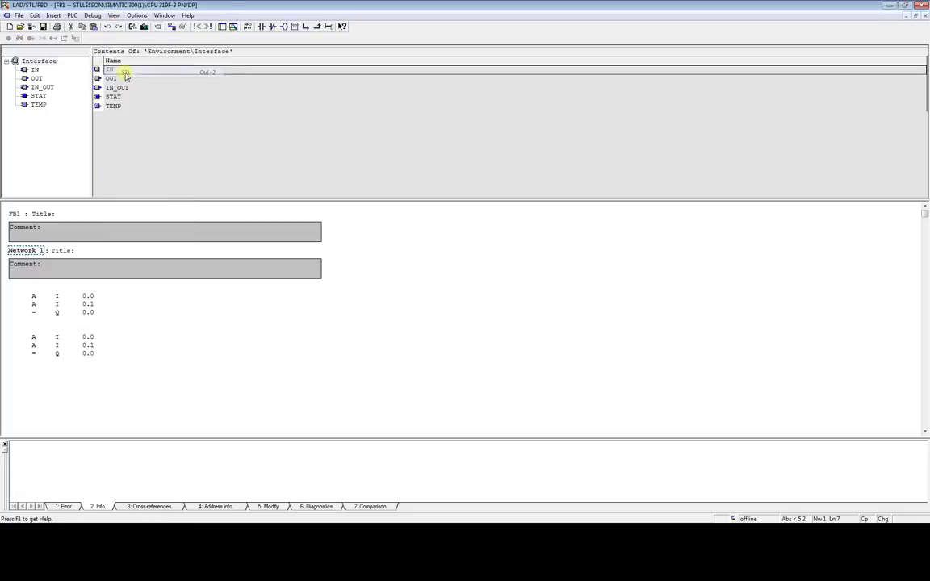
left_click(91, 346)
left_click_drag(101, 353, 32, 337)
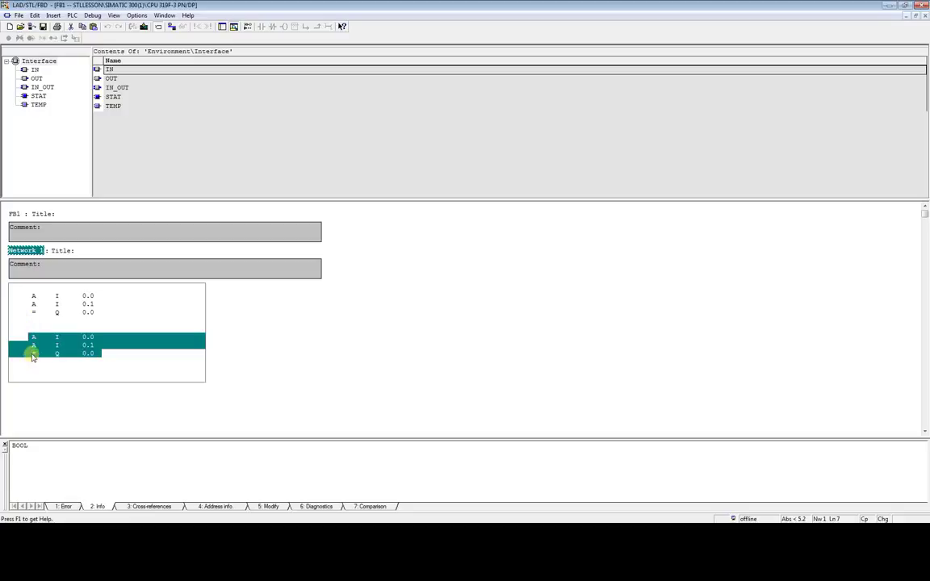
left_click(31, 352)
left_click_drag(30, 353, 97, 354)
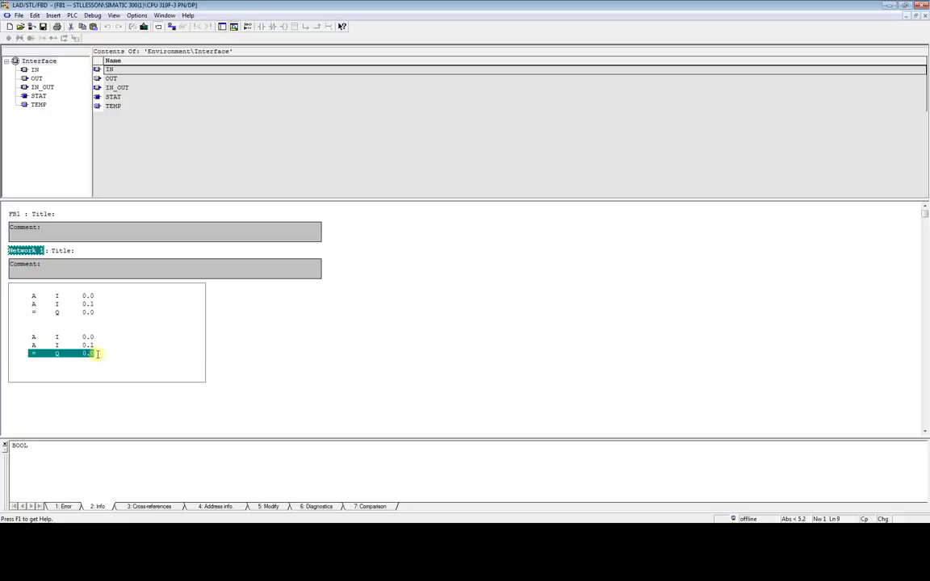
left_click(97, 353)
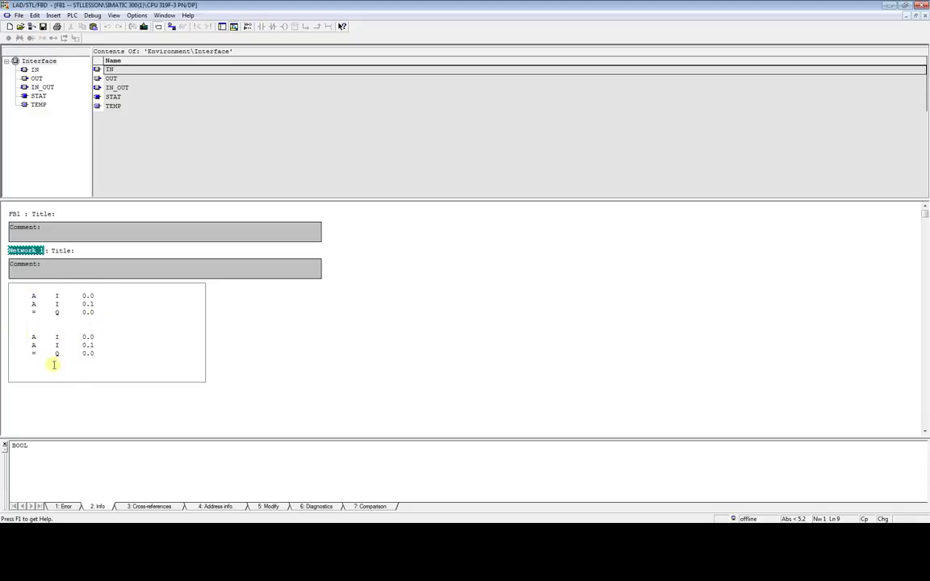
left_click_drag(112, 355, 30, 336)
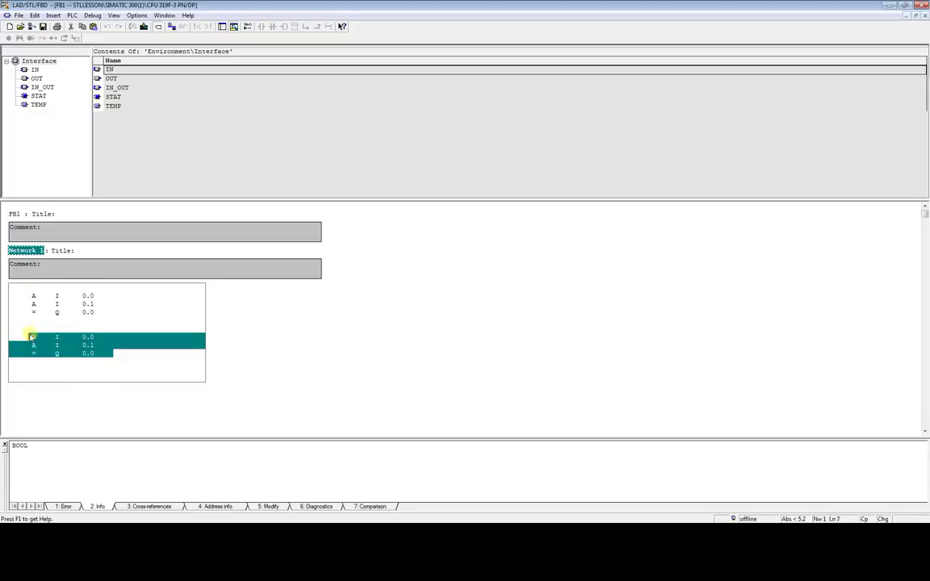
key("Delete")
Step: Insert a new Network 2 and paste the AND statements into it
scroll(44, 364, "down", 1)
right_click(30, 313)
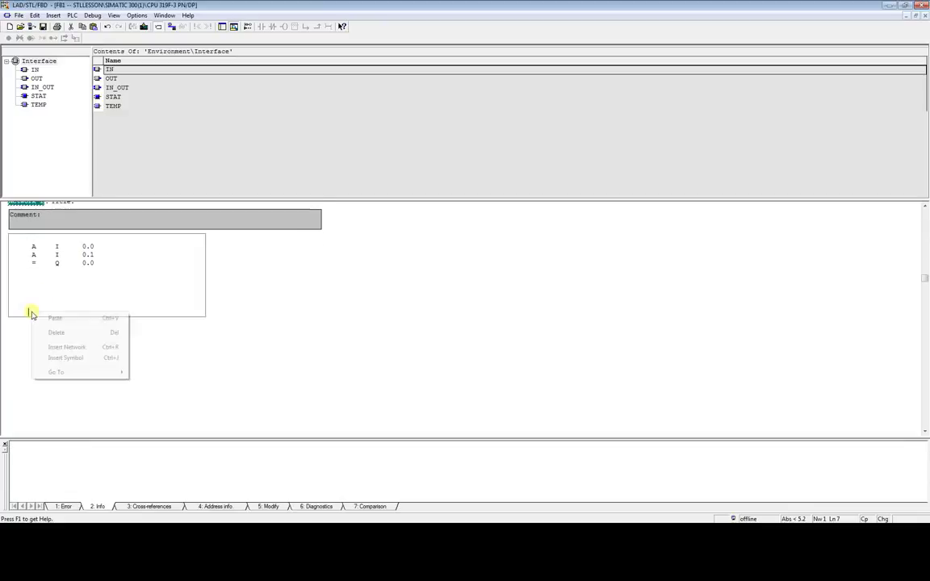
left_click(58, 347)
key("ctrl+v")
Step: Display both networks as ladder rungs of I0.0 and I0.1 driving Q0.0
scroll(119, 332, "up", 2)
scroll(121, 314, "up", 2)
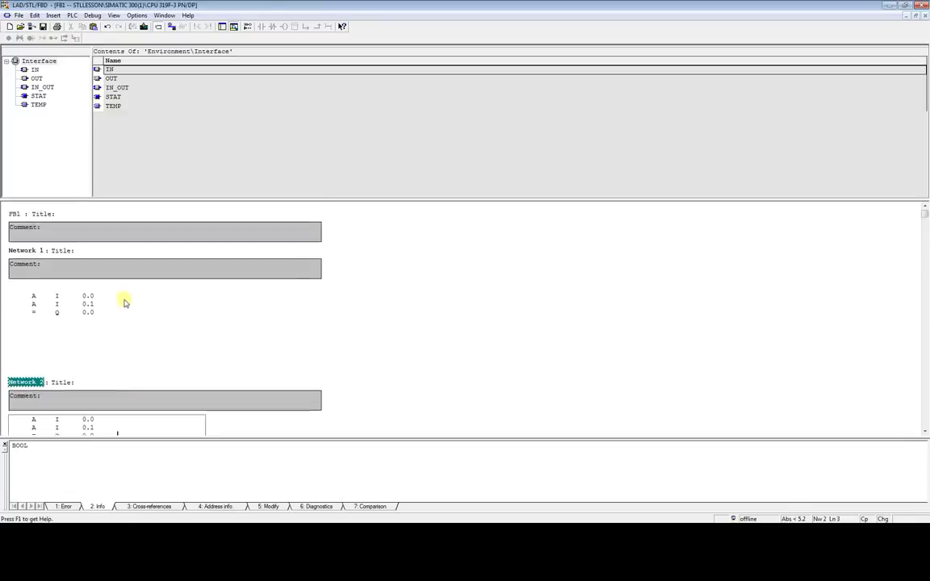
scroll(145, 275, "down", 1)
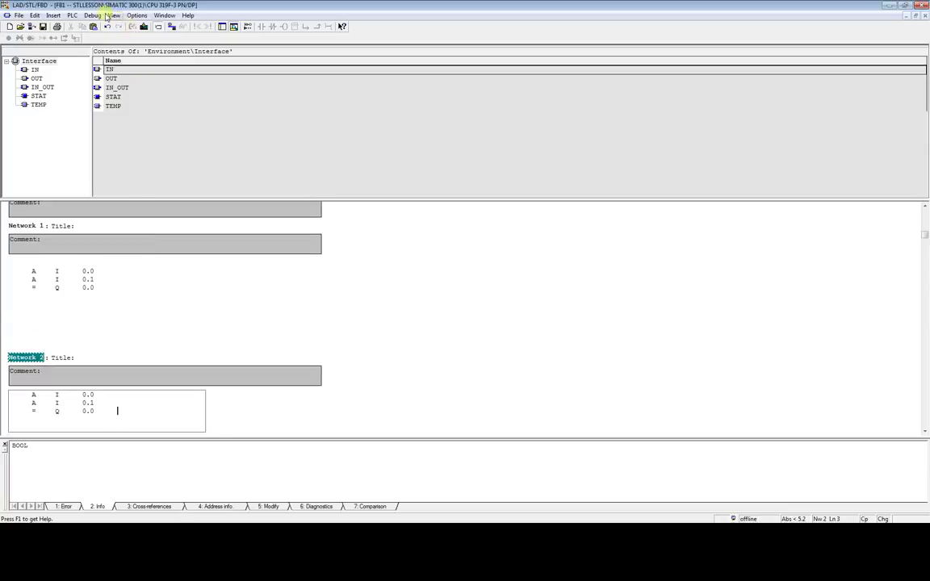
left_click(114, 15)
left_click(127, 62)
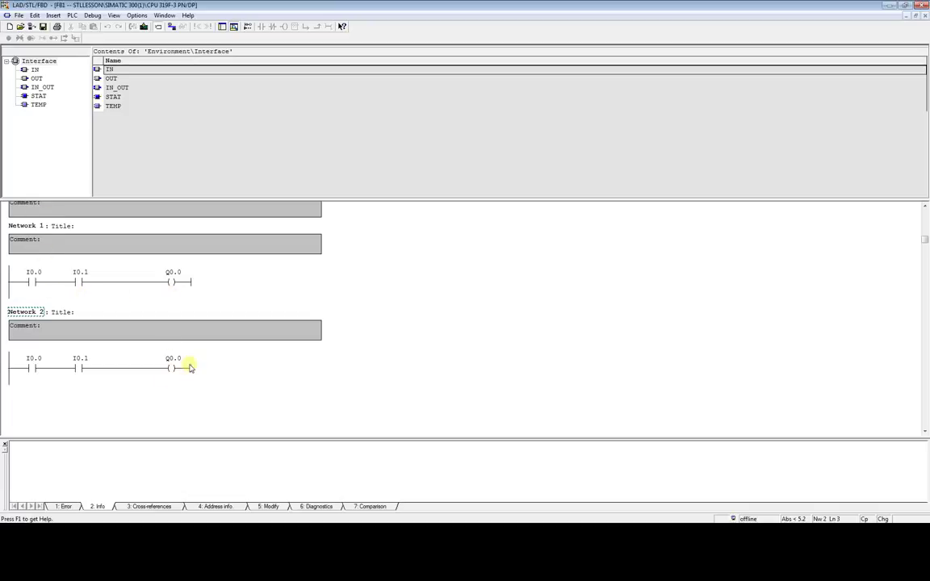
Step: Switch FB1 back to the STL listing and select Network 2's code
left_click(115, 16)
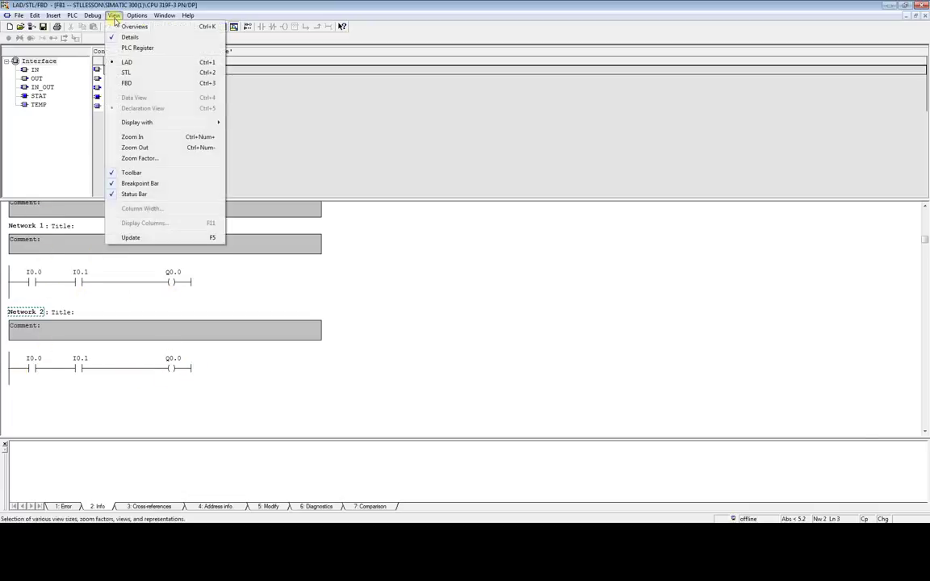
left_click(169, 76)
scroll(138, 306, "down", 2)
scroll(138, 312, "down", 2)
scroll(138, 311, "down", 2)
scroll(106, 270, "up", 1)
left_click(110, 268)
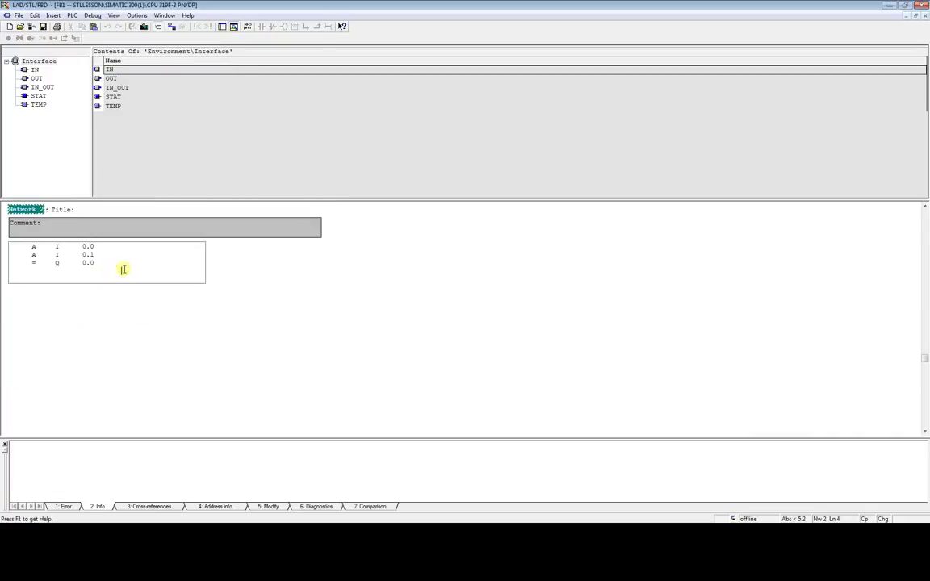
Step: Insert Network 3 below Network 2 containing O I 0.1 and = Q 0.6
right_click(40, 305)
left_click(85, 366)
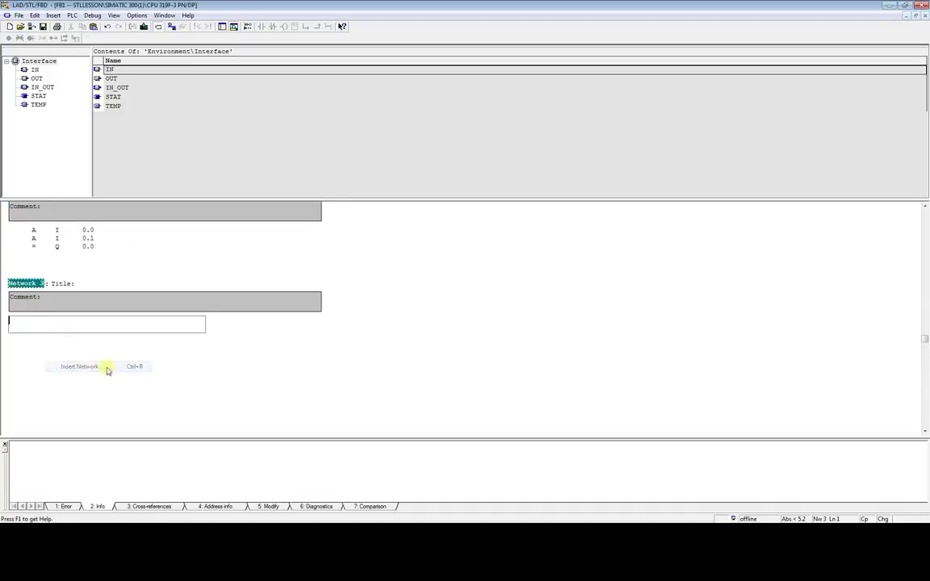
scroll(40, 279, "up", 1)
type("O I0.1")
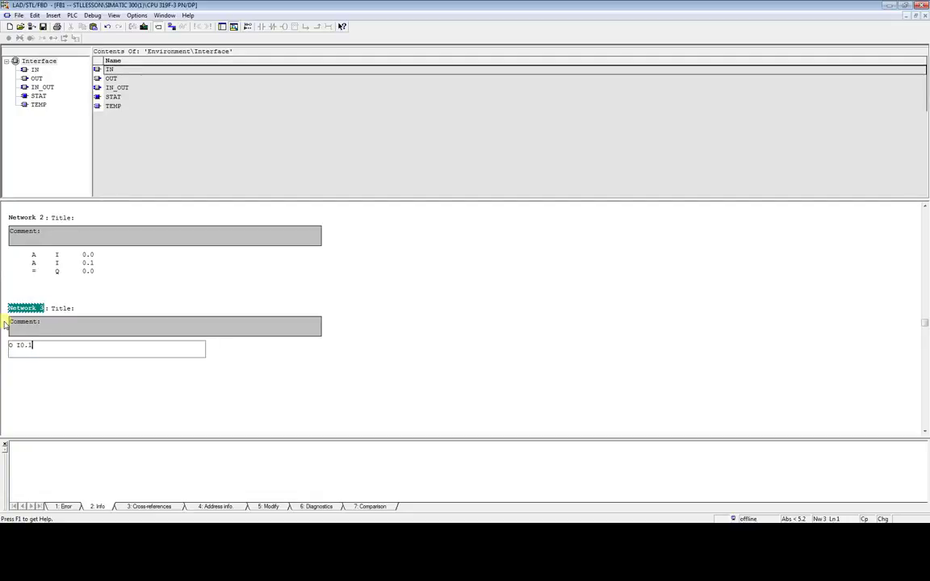
key("Return")
type("=1.")
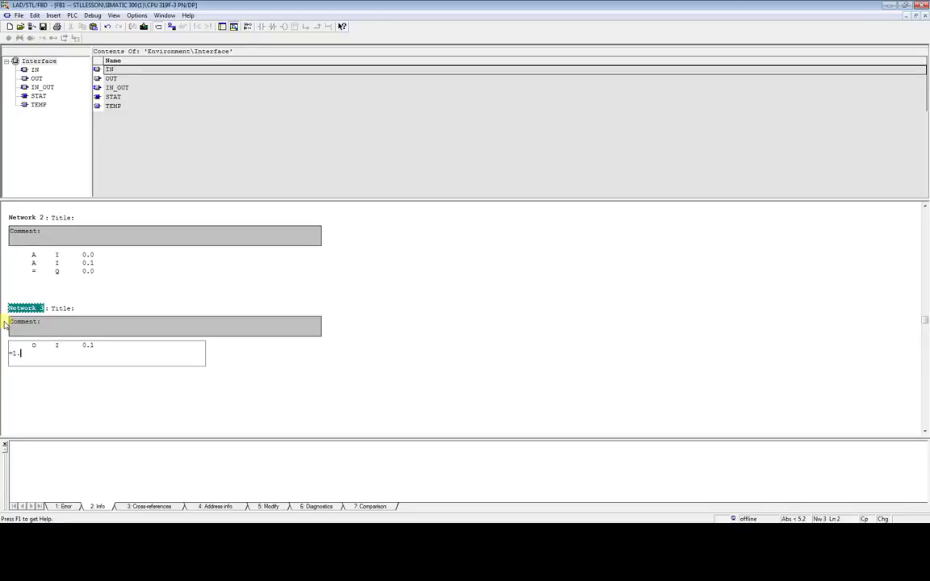
key("BackSpace")
key("Return")
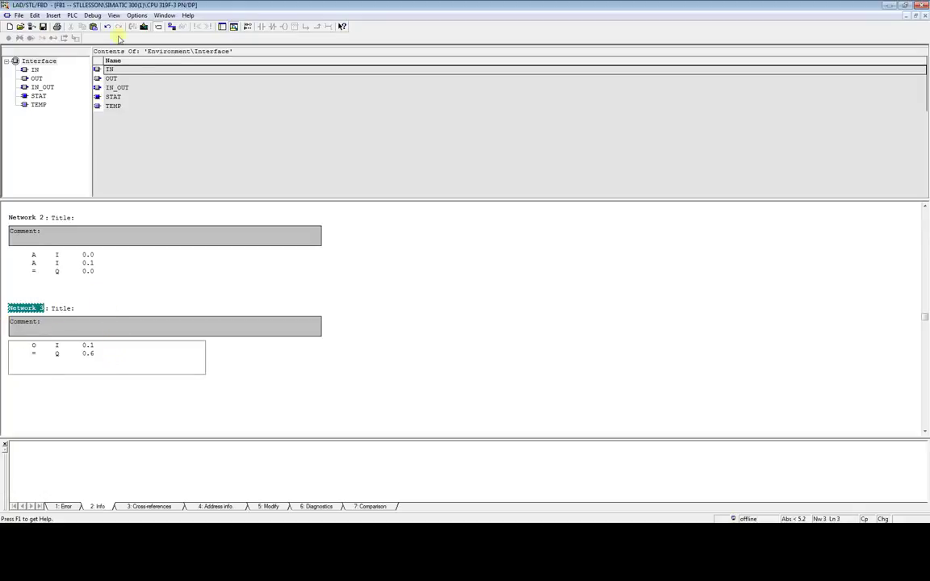
Step: View Network 3 as ladder briefly, then return to the STL listing
left_click(114, 16)
left_click(133, 68)
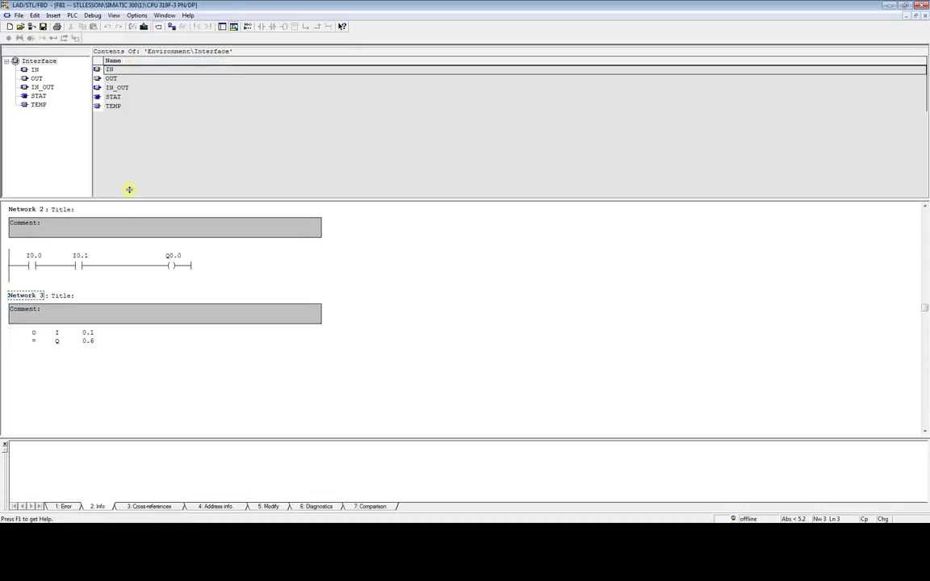
double_click(89, 342)
mouse_move(91, 341)
left_mouse_down()
mouse_move(37, 326)
mouse_move(62, 344)
mouse_move(50, 322)
mouse_move(10, 321)
mouse_move(33, 333)
left_mouse_up()
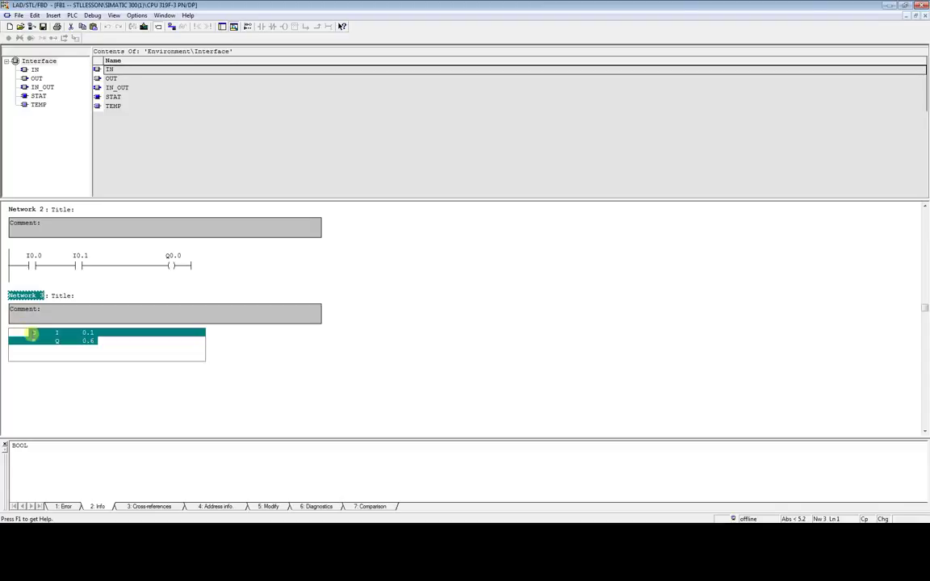
left_click(56, 356)
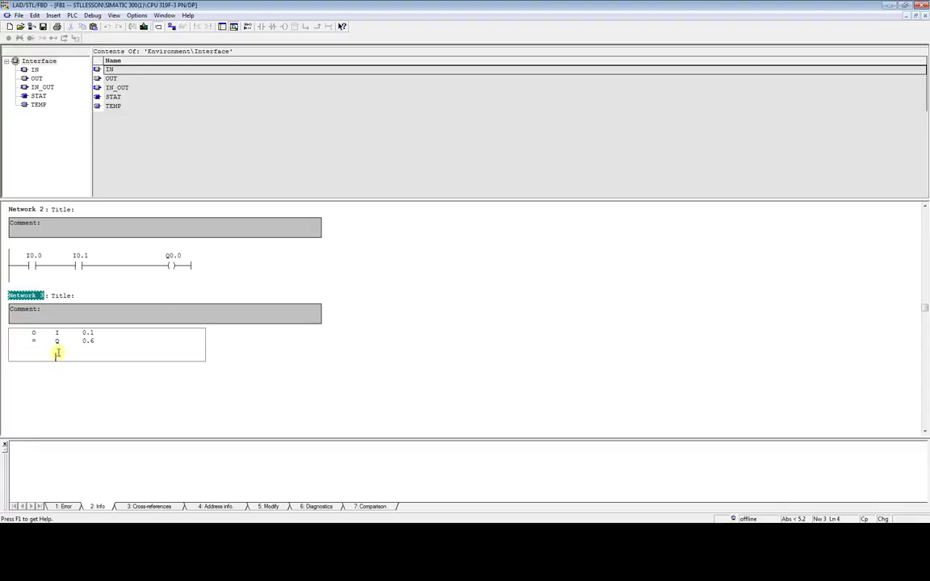
left_click(114, 15)
left_click(126, 72)
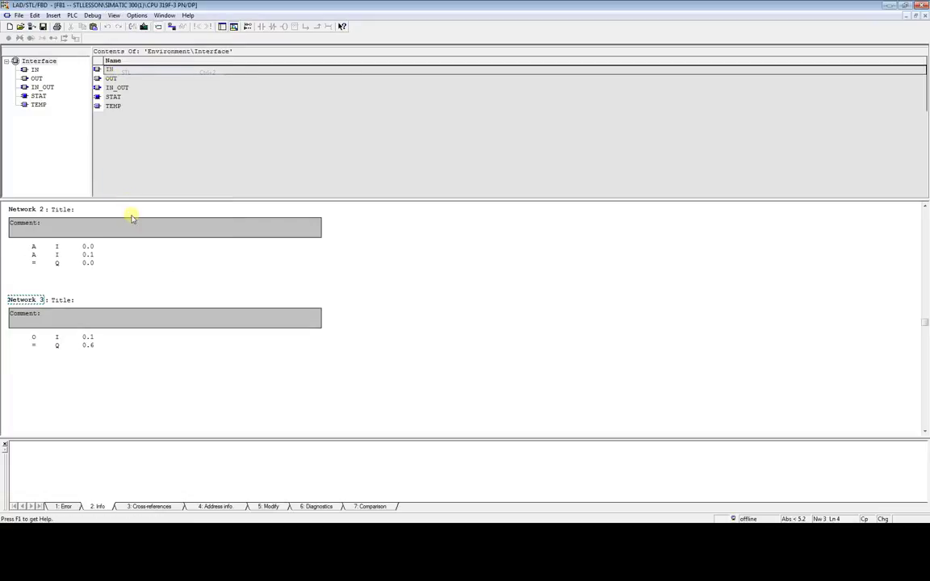
Step: Change the first line to A I 0.1, add O I 0.2, and delete the blank line
double_click(33, 337)
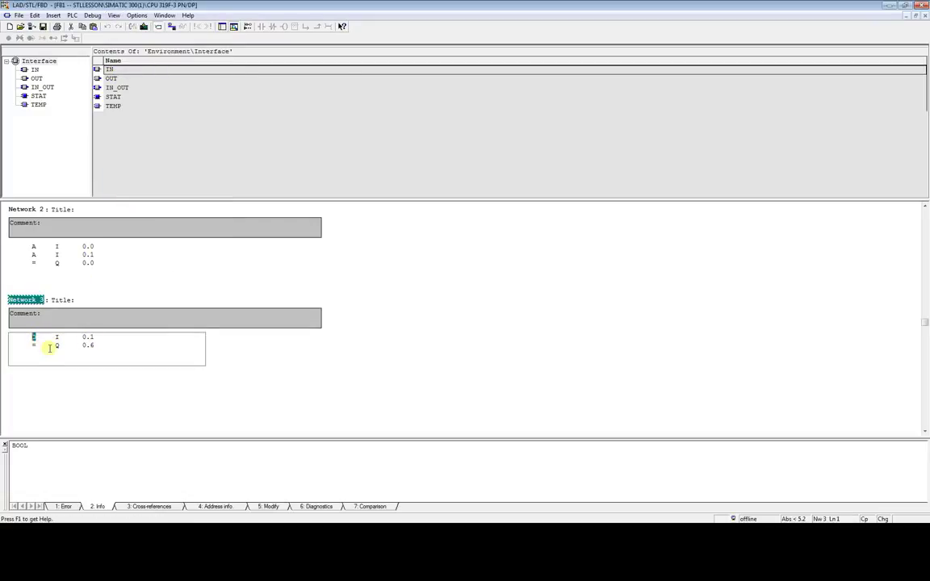
type("A")
left_click(104, 359)
left_click(104, 338)
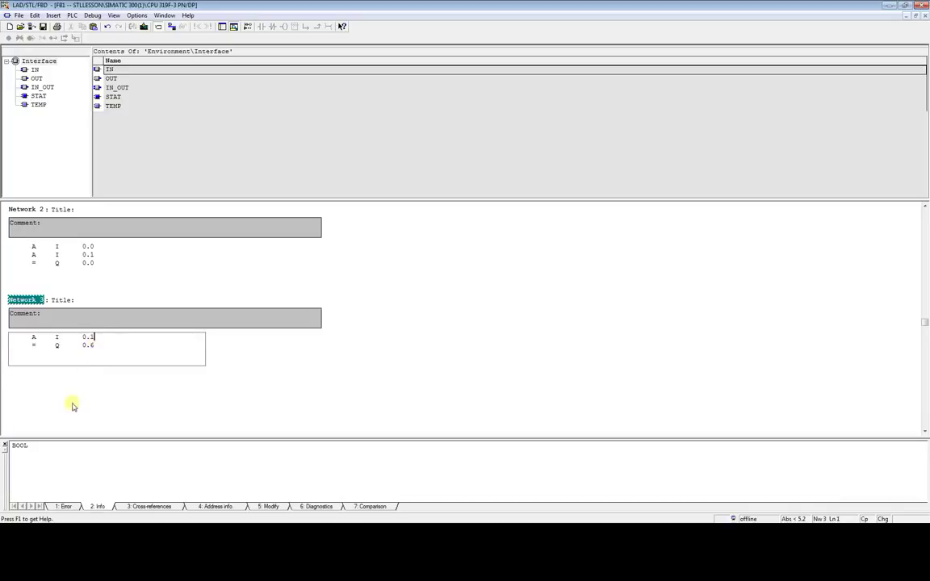
key("Return")
type("o i0.2")
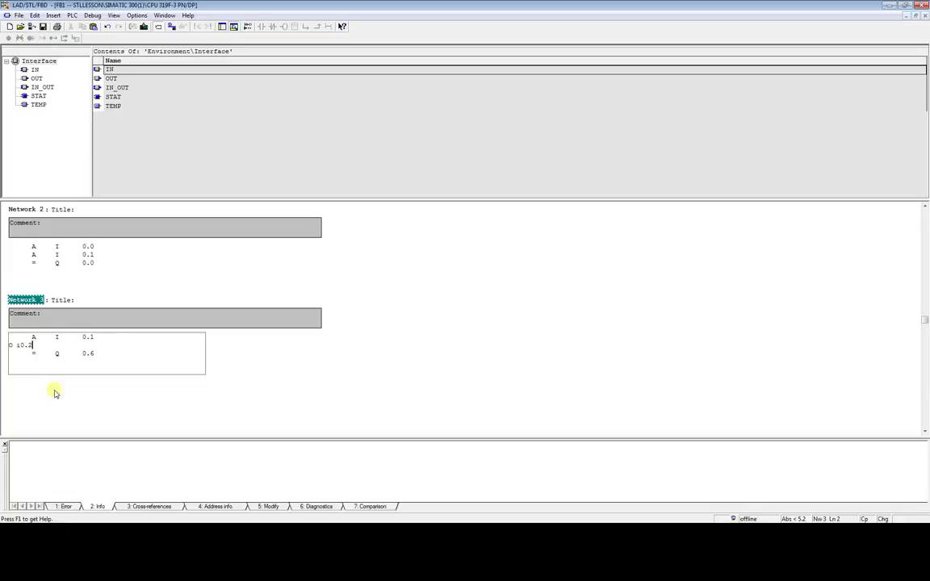
key("Return")
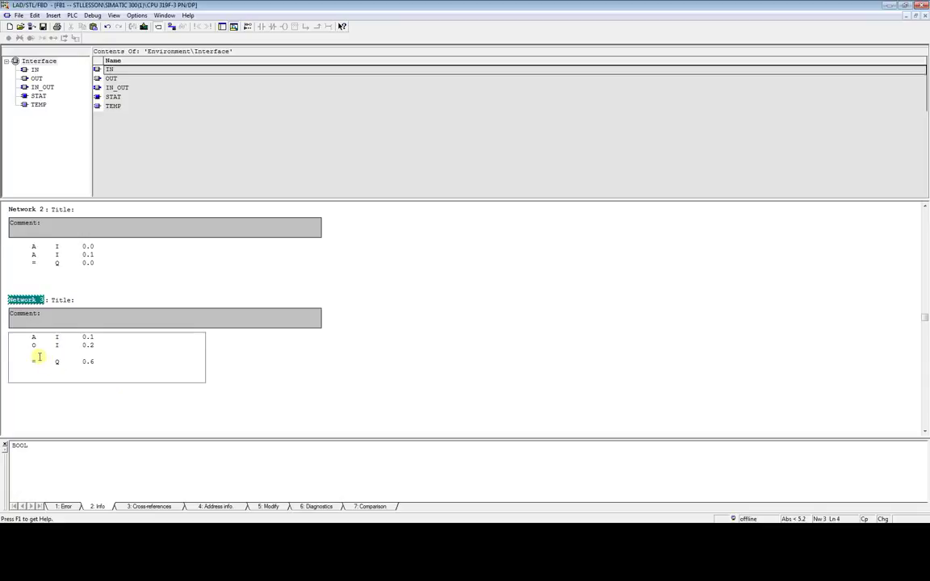
left_click(36, 353)
key("BackSpace")
left_click(35, 338)
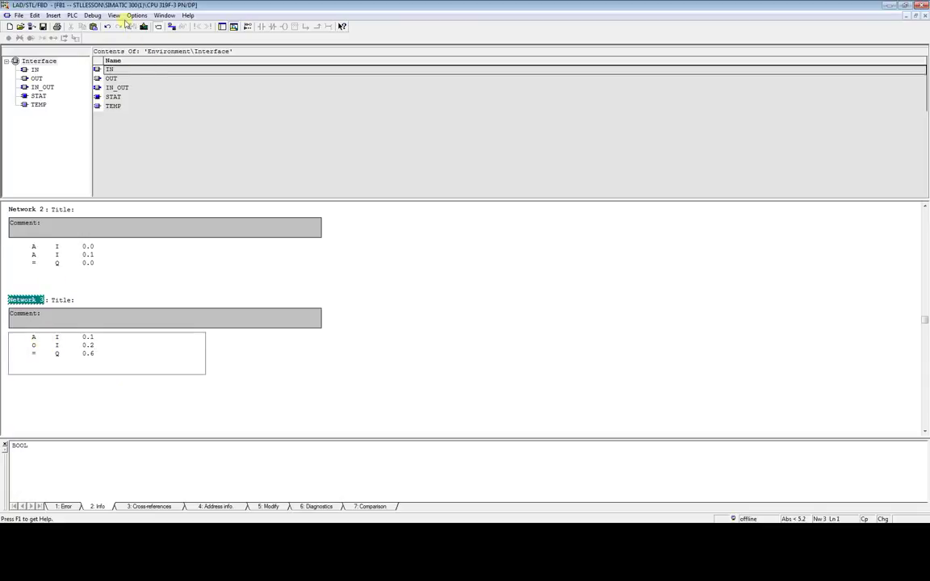
left_click(113, 15)
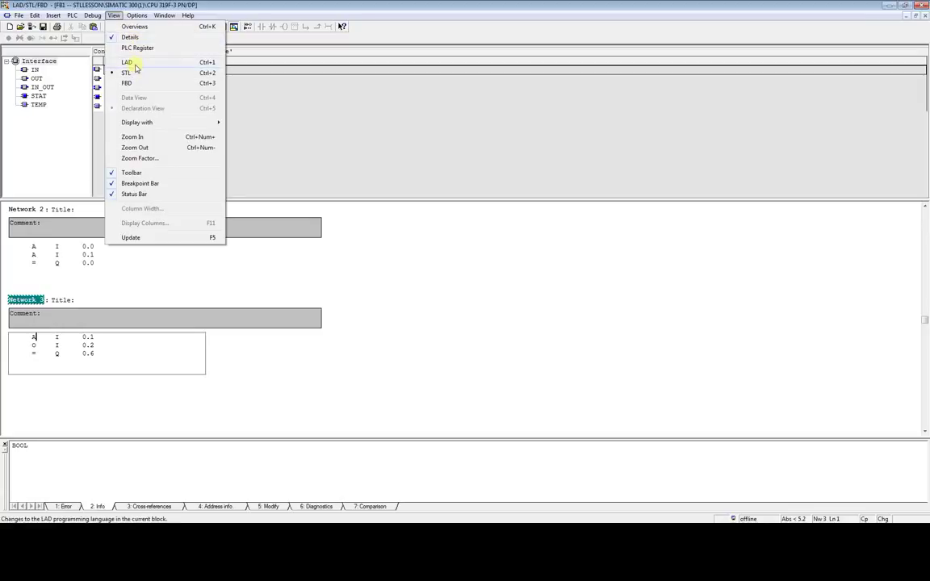
left_click(130, 63)
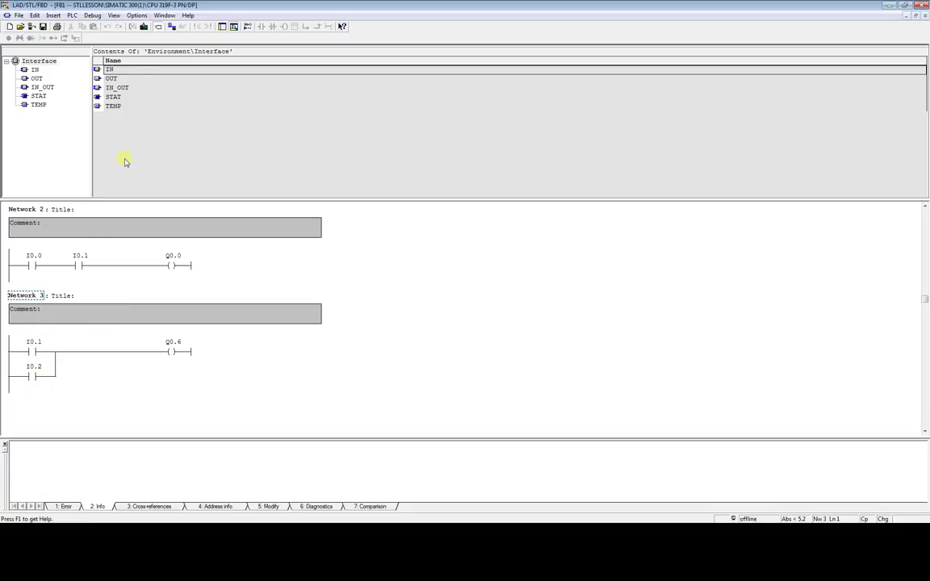
left_click(134, 15)
left_click(113, 16)
left_click(115, 72)
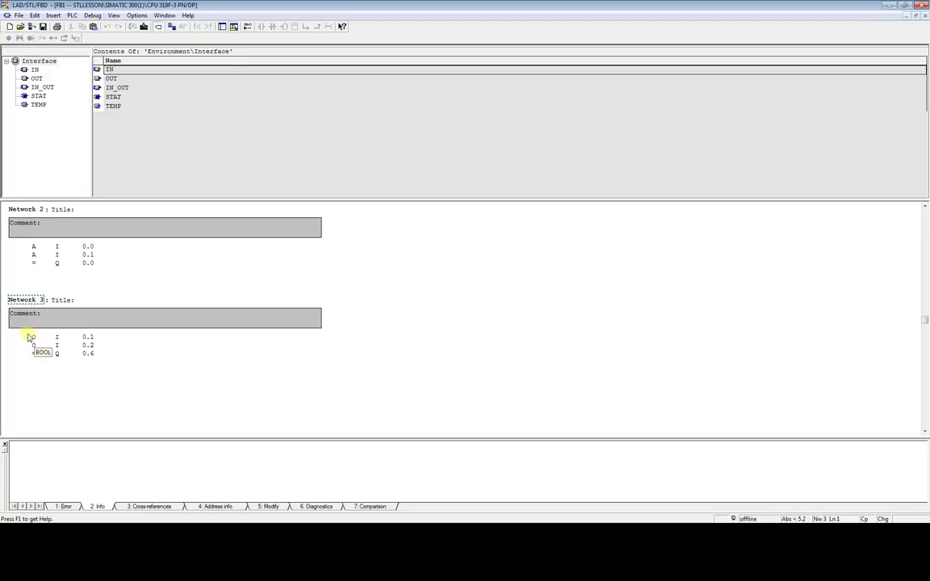
left_click(34, 339)
double_click(34, 339)
left_click(34, 340)
left_click_drag(34, 338, 39, 338)
type("a")
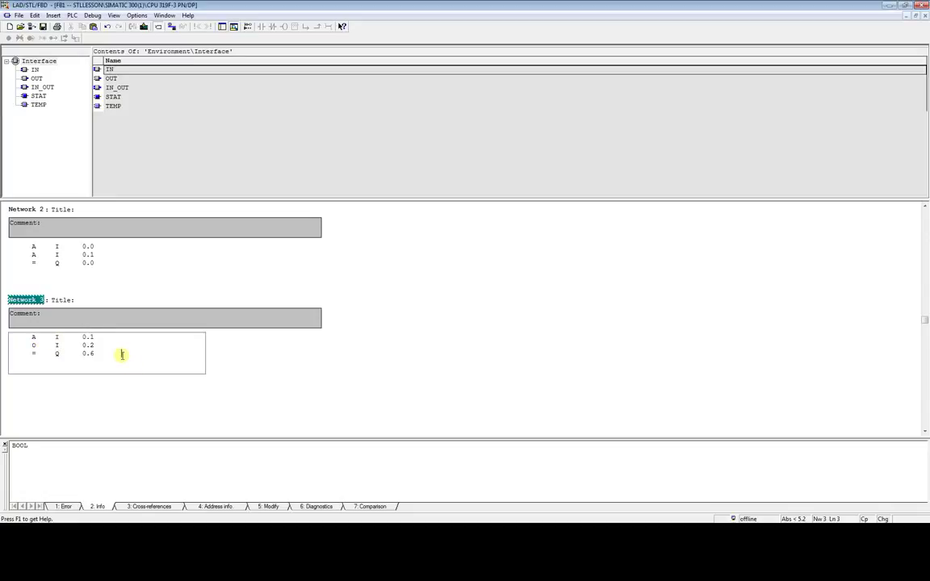
Step: Insert Network 4 containing A I 0.0 and S Q 0.0
left_click(109, 399)
scroll(81, 388, "down", 3)
right_click(44, 325)
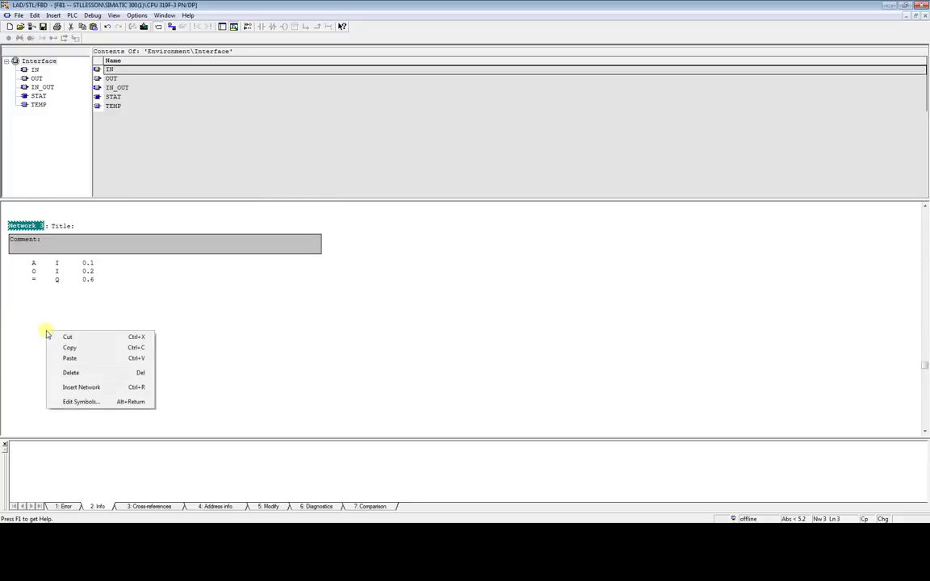
left_click(84, 387)
type("A i0.0")
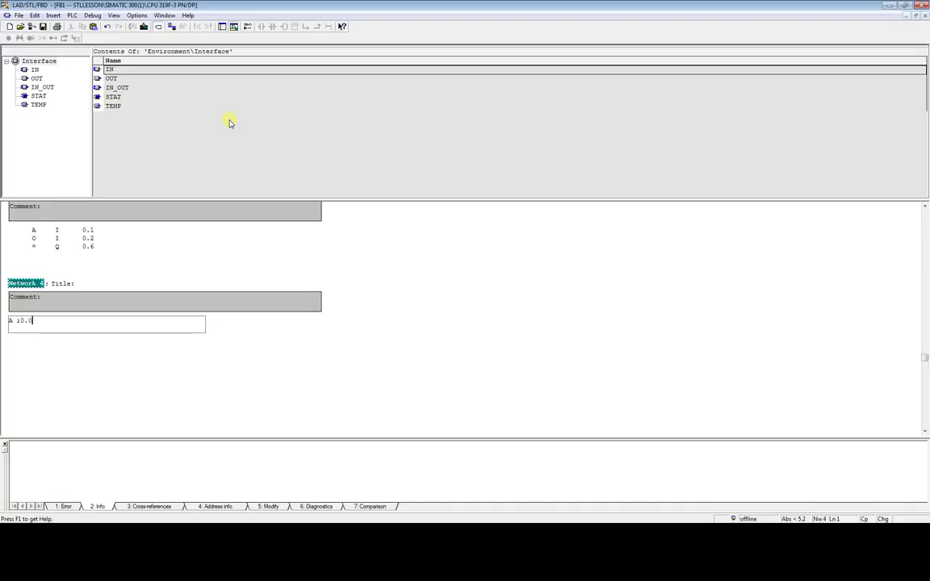
key("Return")
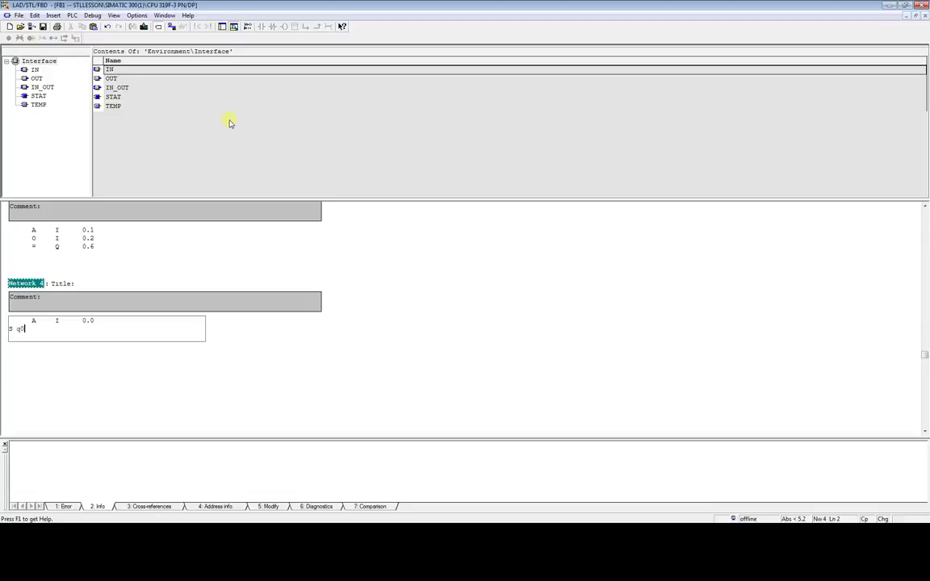
key("Return")
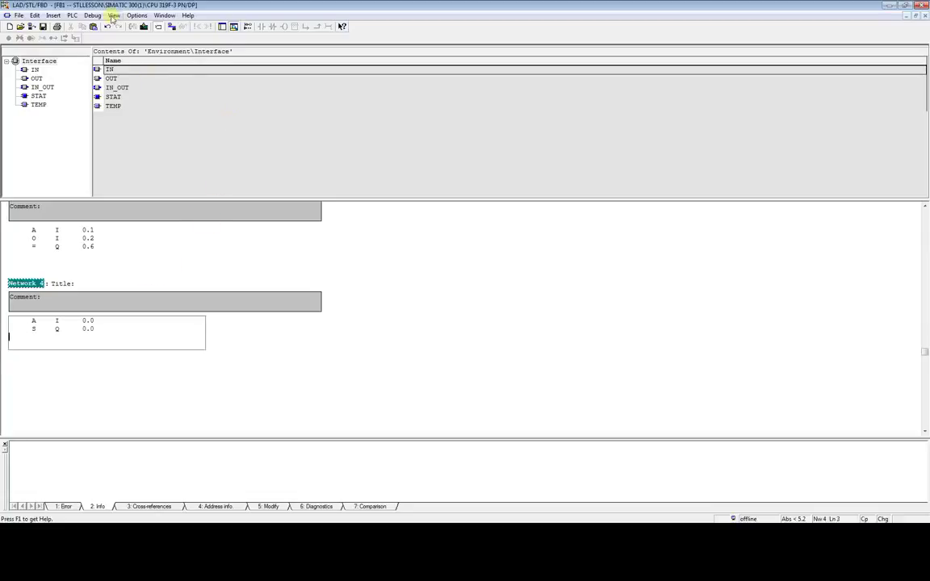
Step: Check Network 4 as a ladder rung in LAD view, then return to STL view
left_click(113, 16)
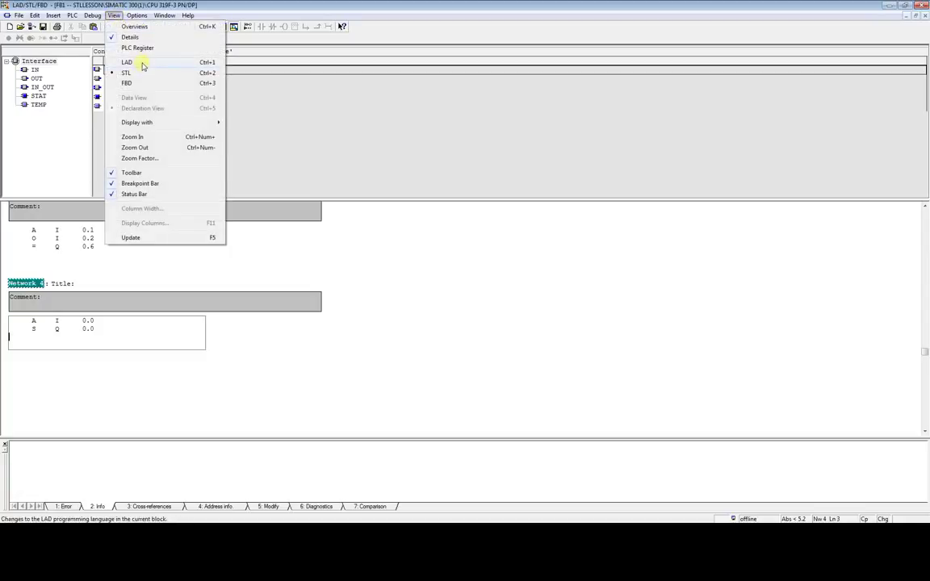
left_click(142, 64)
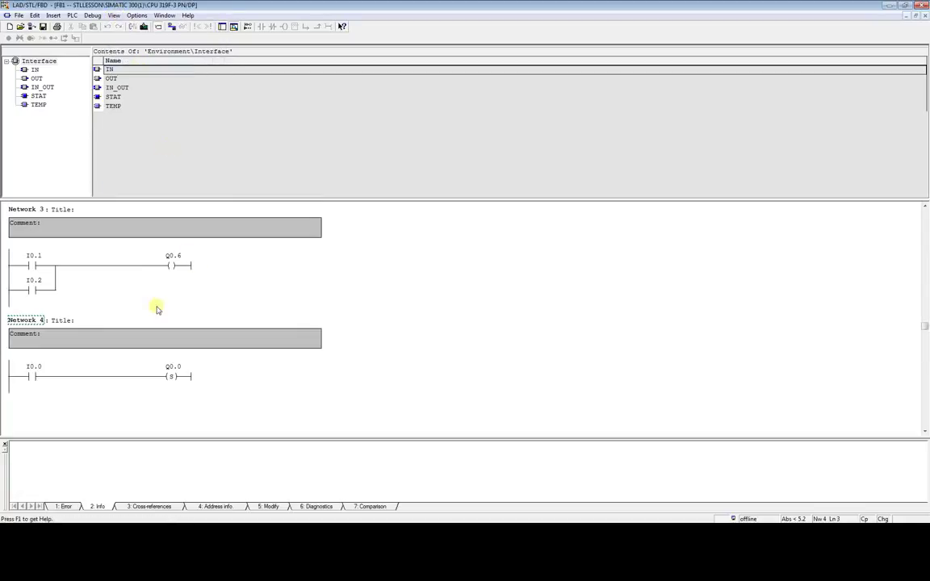
left_click(80, 384)
left_click(171, 379)
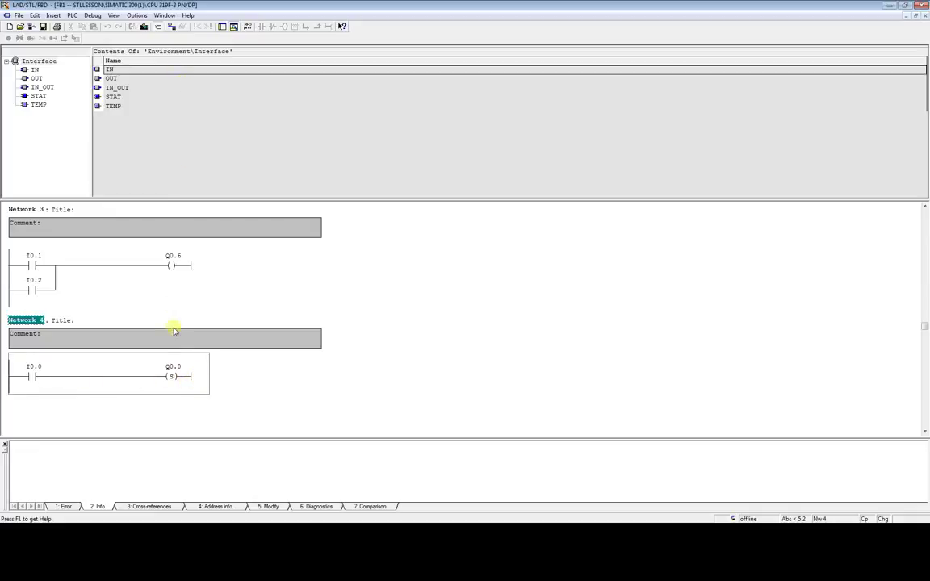
left_click(114, 16)
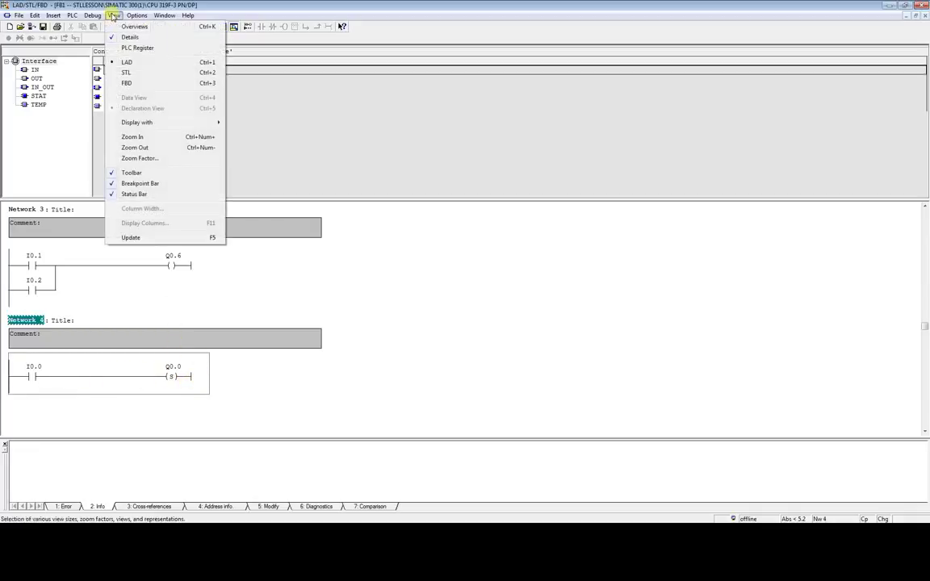
left_click(129, 73)
Step: Bring up the editing menu below Network 4 to add another network
left_click(119, 356)
scroll(98, 370, "down", 3)
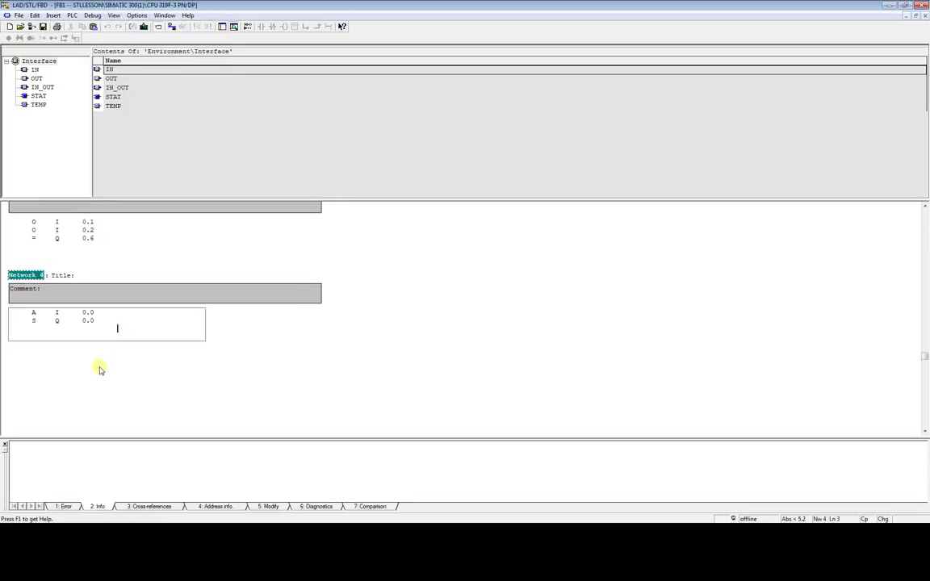
right_click(44, 329)
Step: Add an empty Network 5 and copy Network 4's two statements
left_click(78, 384)
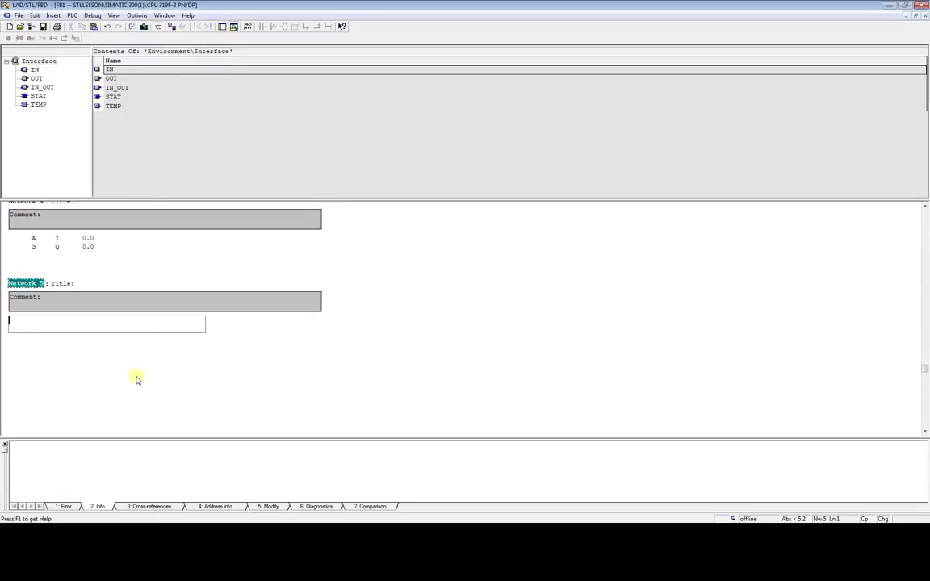
scroll(81, 302, "up", 1)
left_click(102, 309)
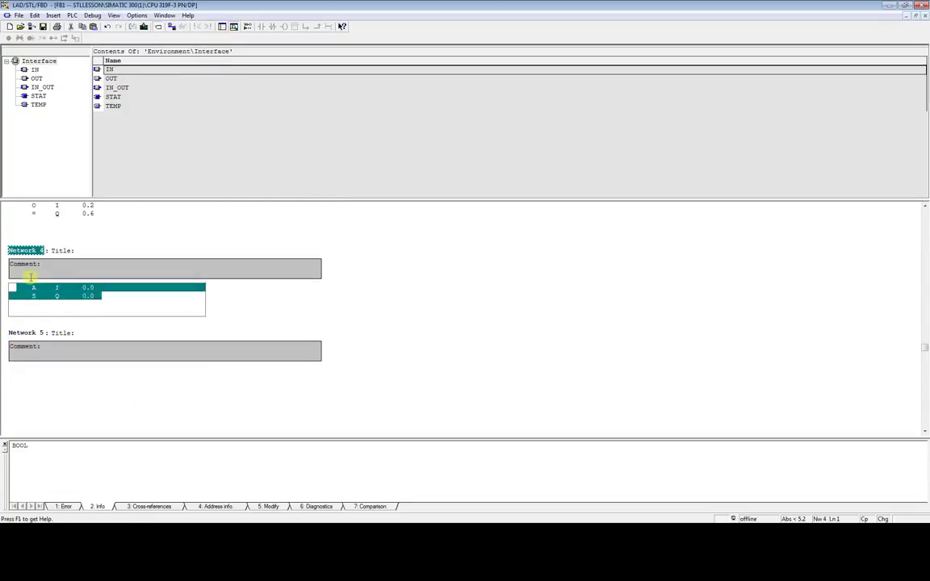
key("Return")
left_click_drag(104, 321, 16, 284)
key("ctrl+c")
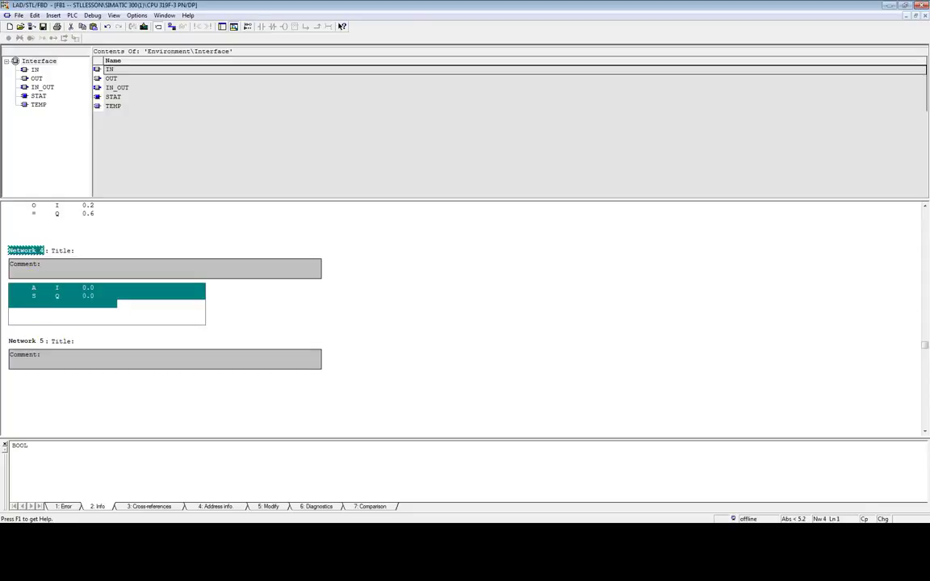
Step: Paste the statements into Network 5 and change S to R, giving A I 0.0, R Q 0.0
scroll(84, 349, "down", 3)
left_click(46, 305)
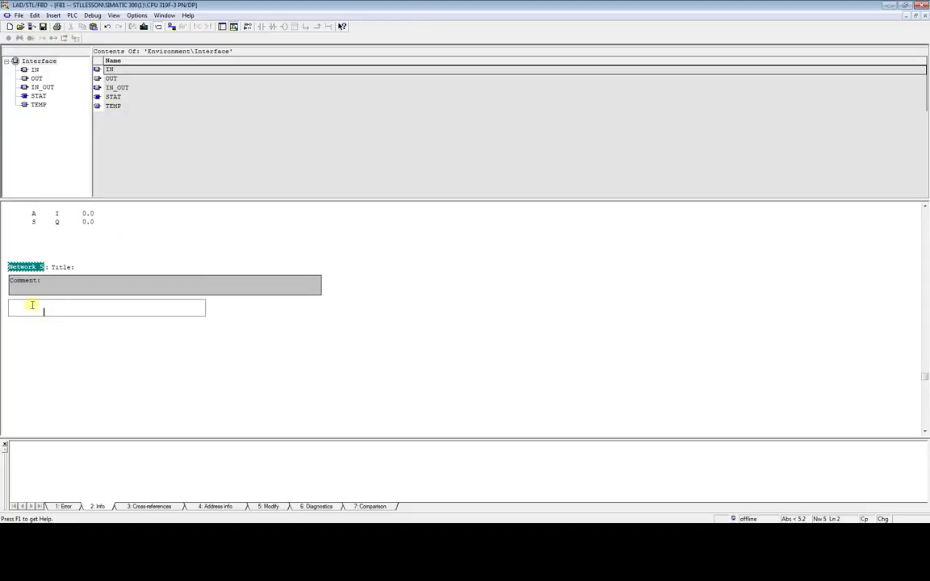
key("ctrl+v")
double_click(34, 312)
type("R")
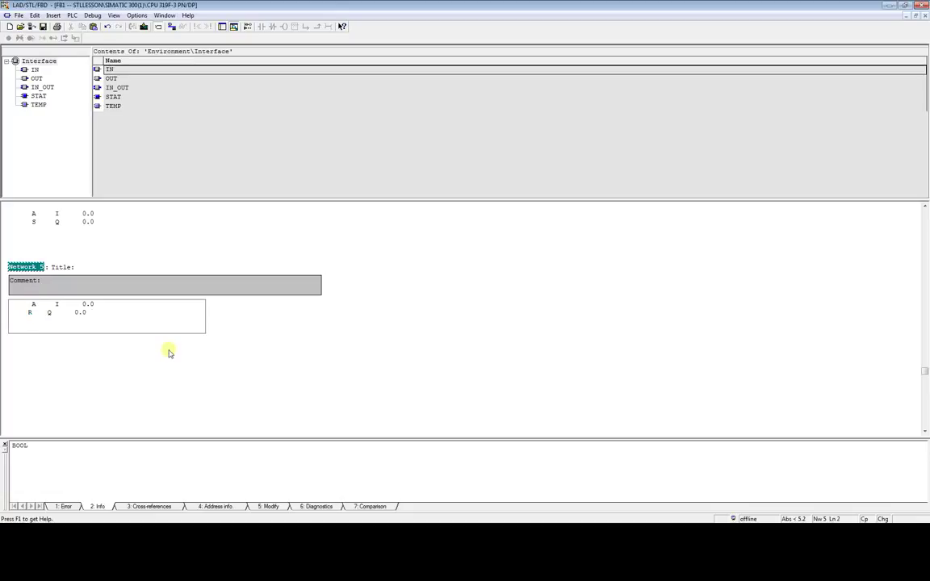
left_click(129, 307)
left_click(114, 15)
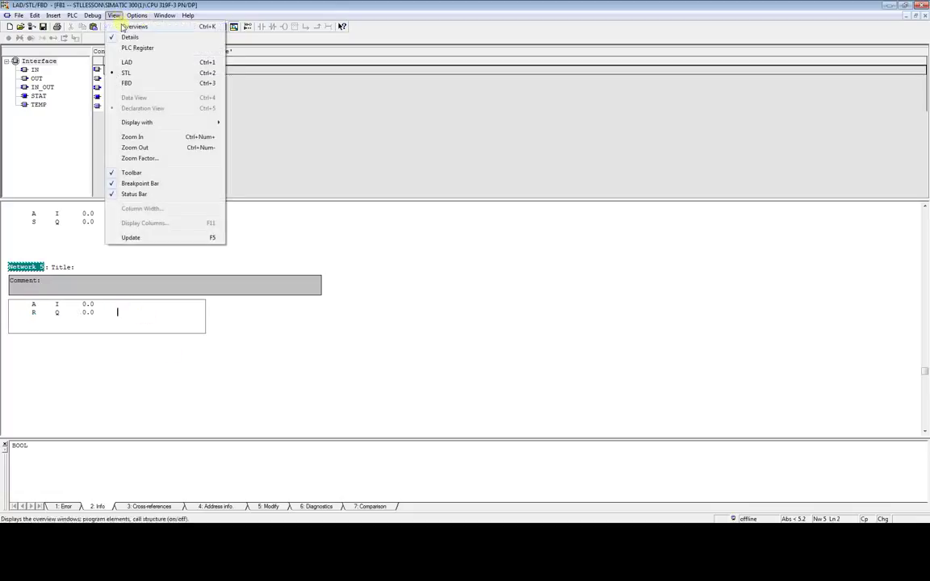
Step: Switch to LAD view showing Network 4's S coil and Network 5's R coil on Q0.0
left_click(129, 64)
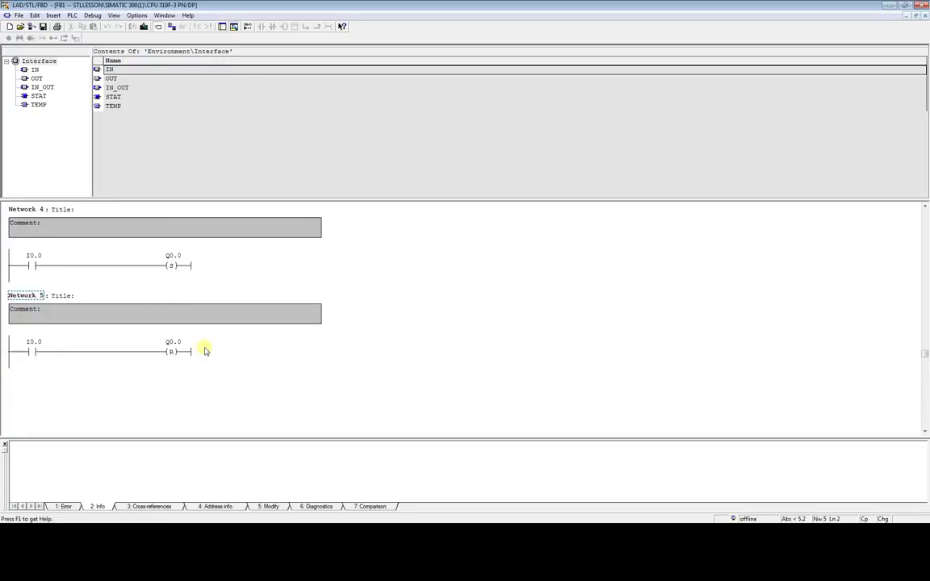